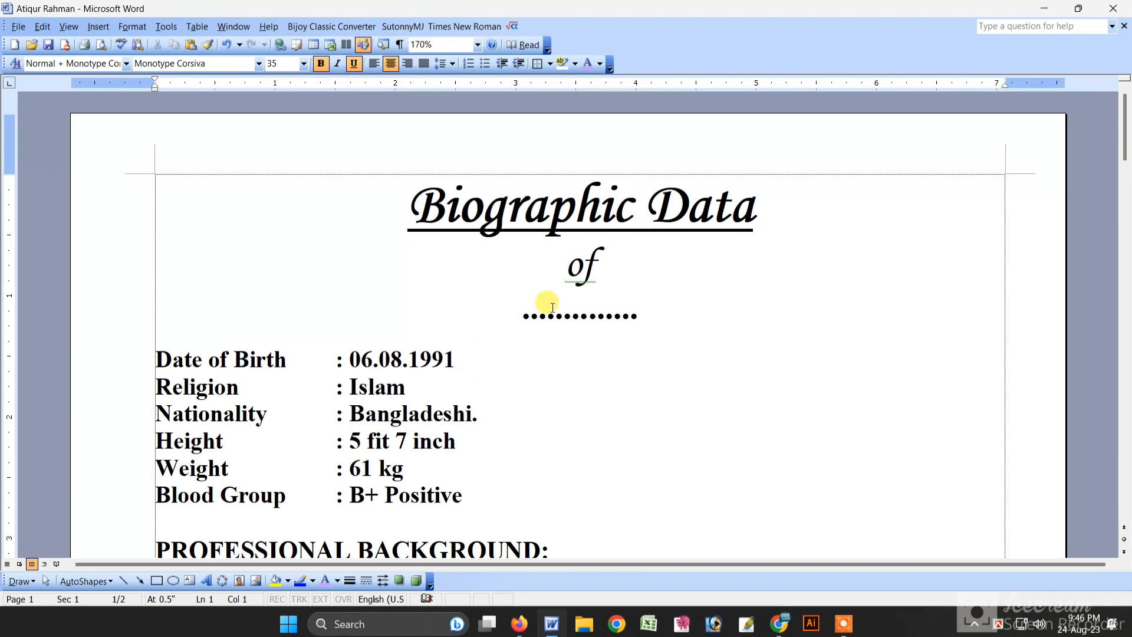
Step: Enter the candidate's full name on the dotted line under the title
click(108, 317)
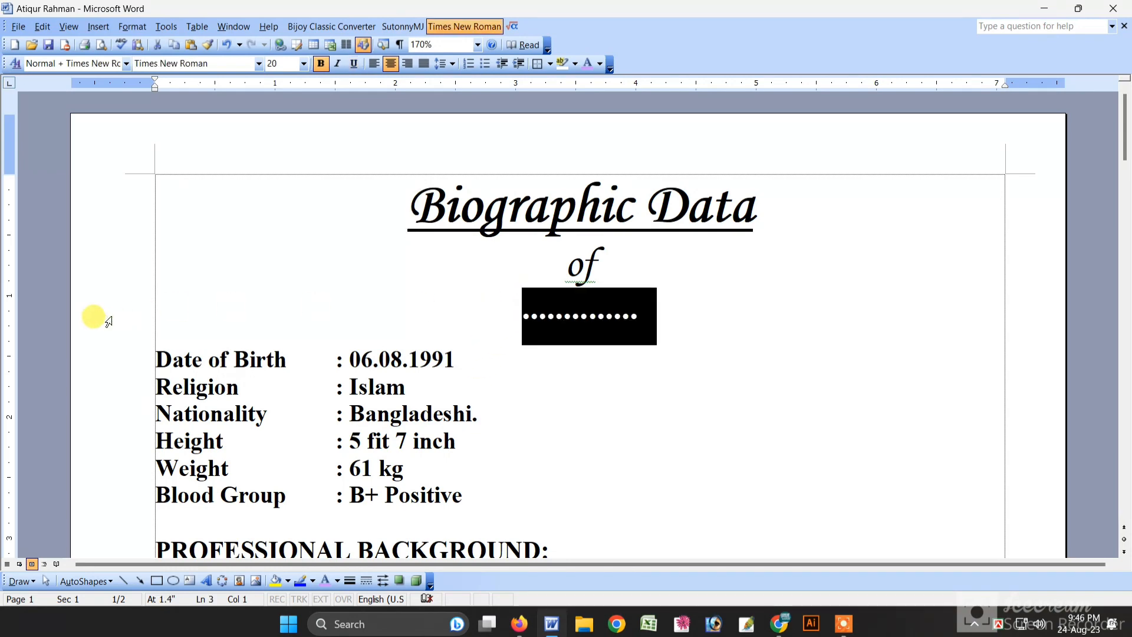
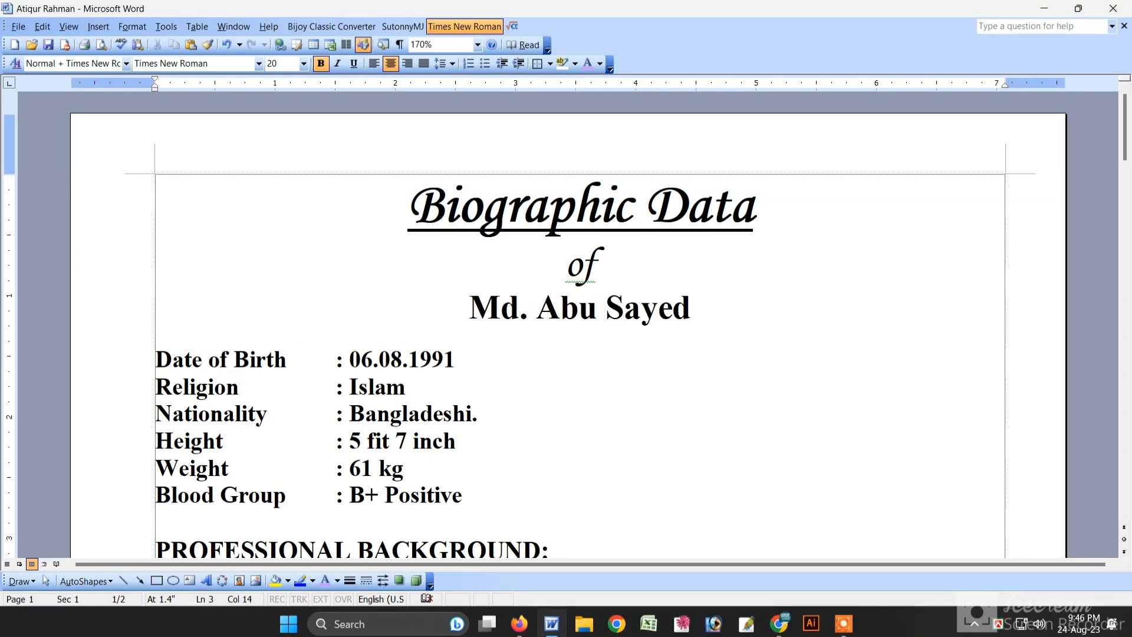
scroll(121, 316, down, 1)
drag(351, 299, 458, 298)
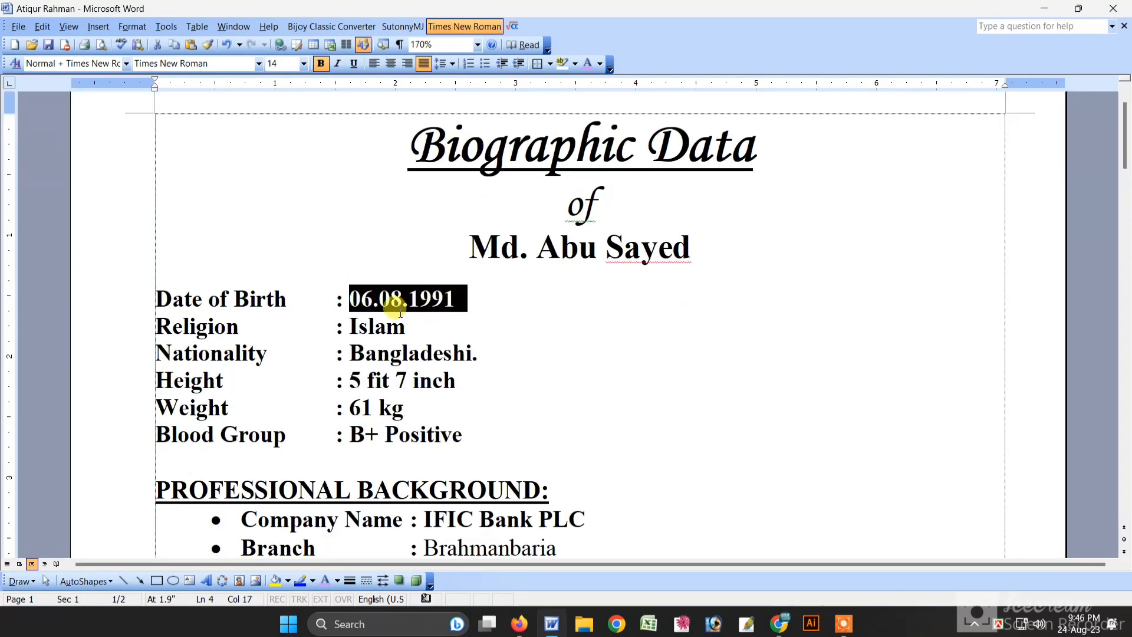
Step: Change height to 5 fit 9 inch, weight to 75 kg and blood group to B-
click(101, 328)
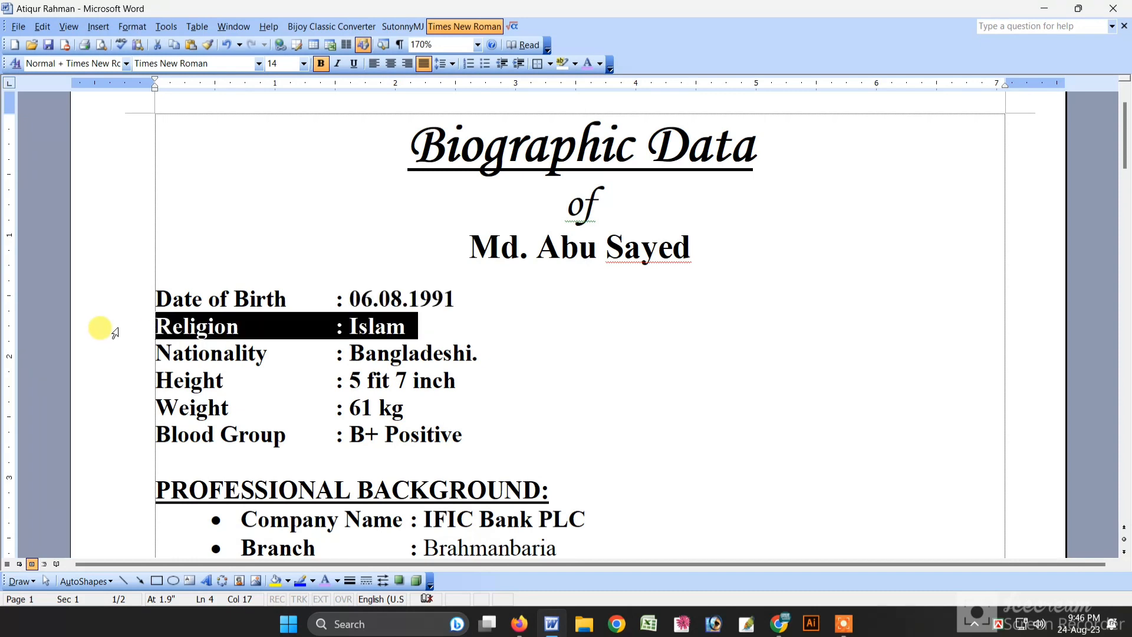
click(103, 360)
click(104, 381)
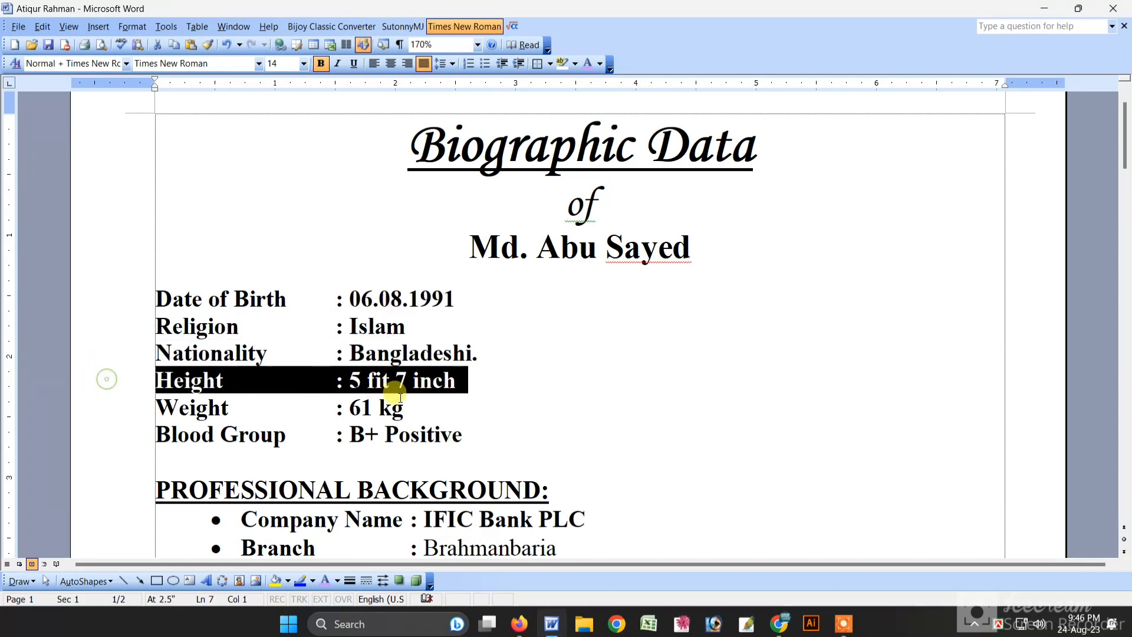
click(394, 380)
drag(394, 380, 402, 382)
text(9)
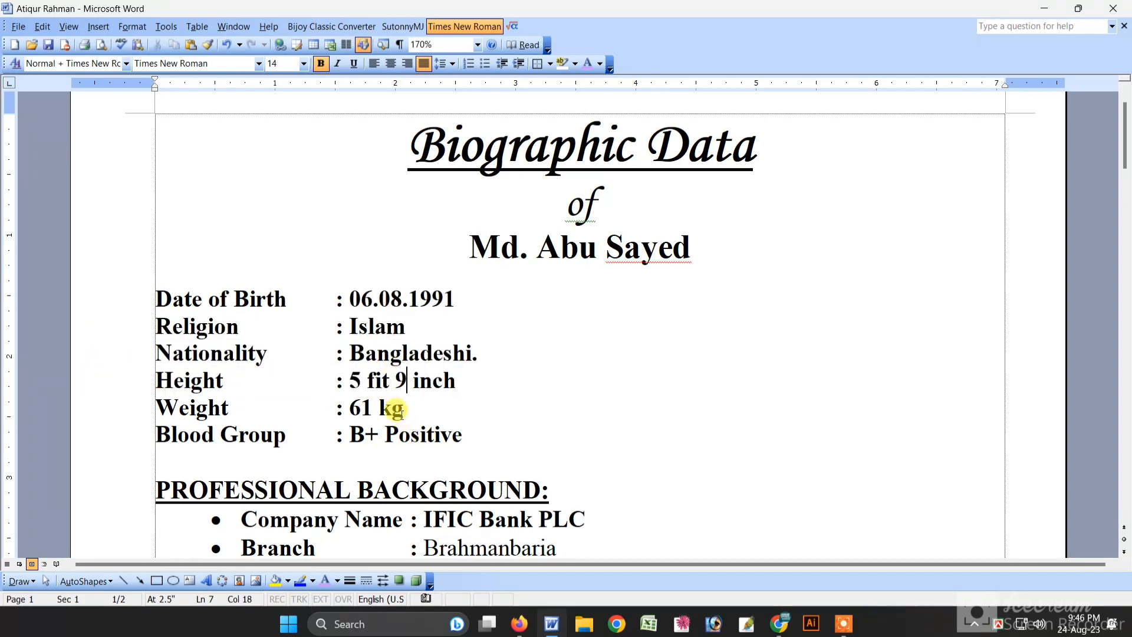
drag(349, 407, 372, 407)
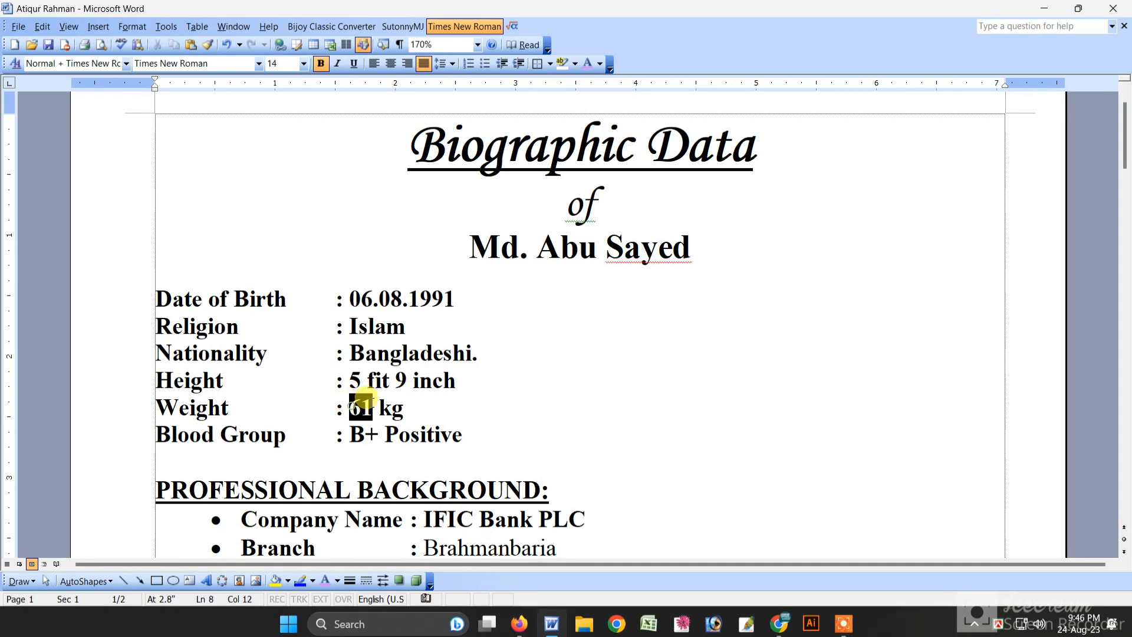
text(75)
scroll(380, 413, down, 3)
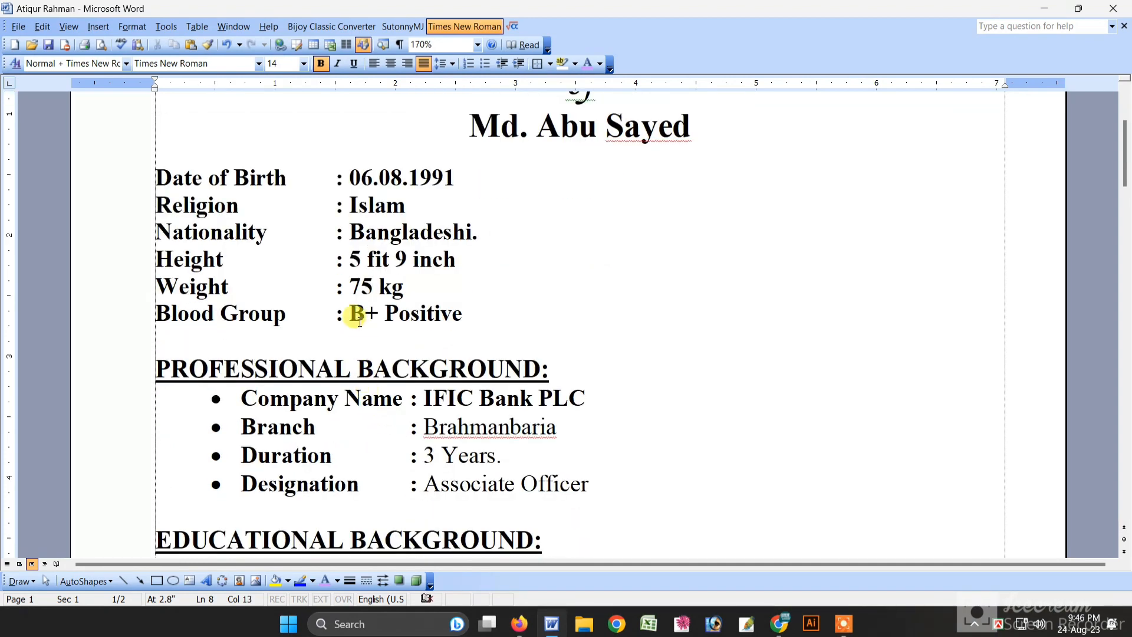
drag(362, 313, 371, 311)
text(-)
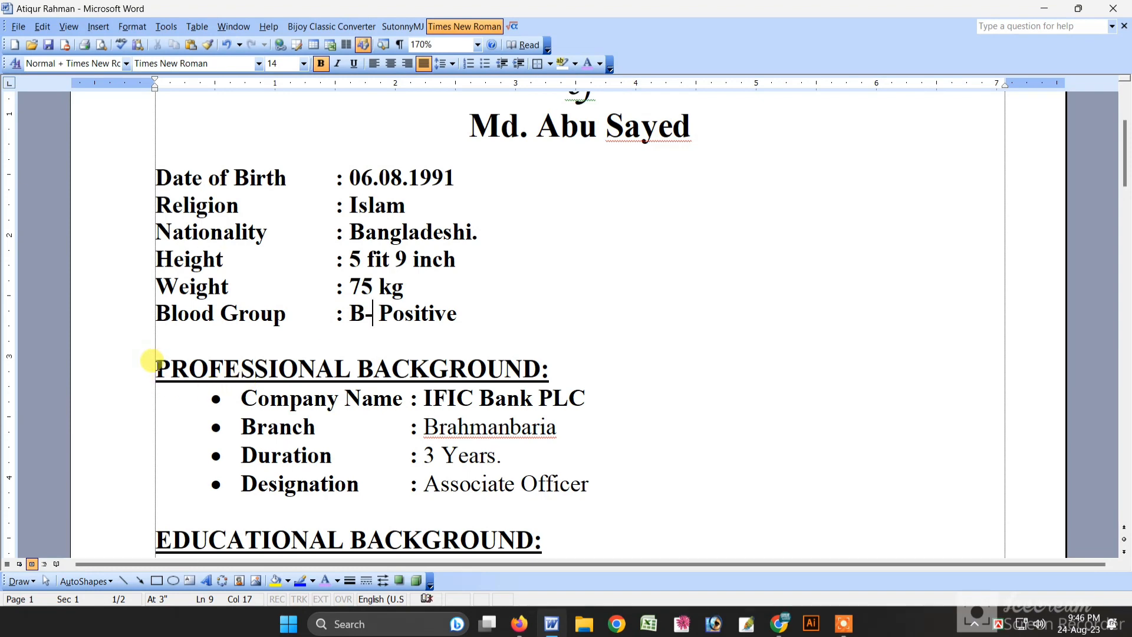
drag(152, 361, 560, 379)
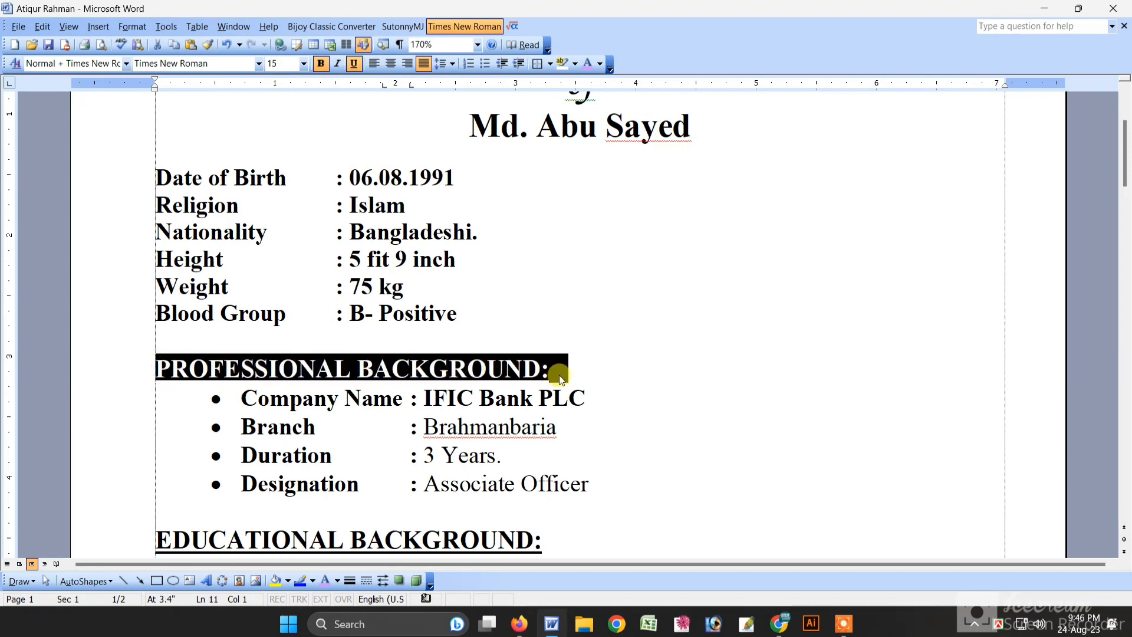
click(561, 379)
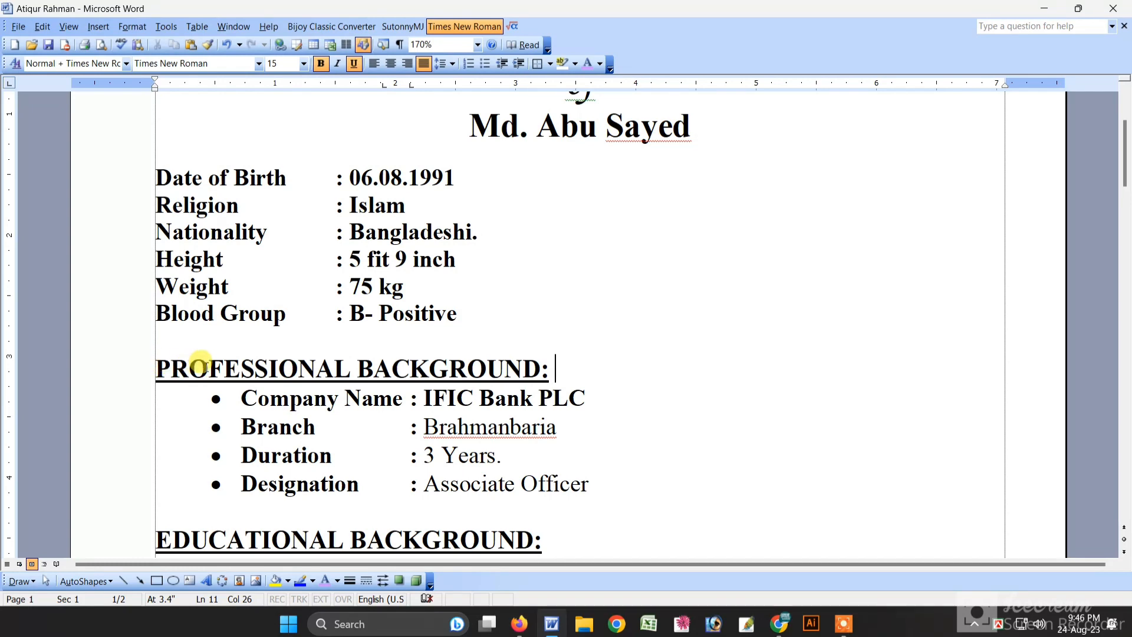
click(124, 368)
click(447, 401)
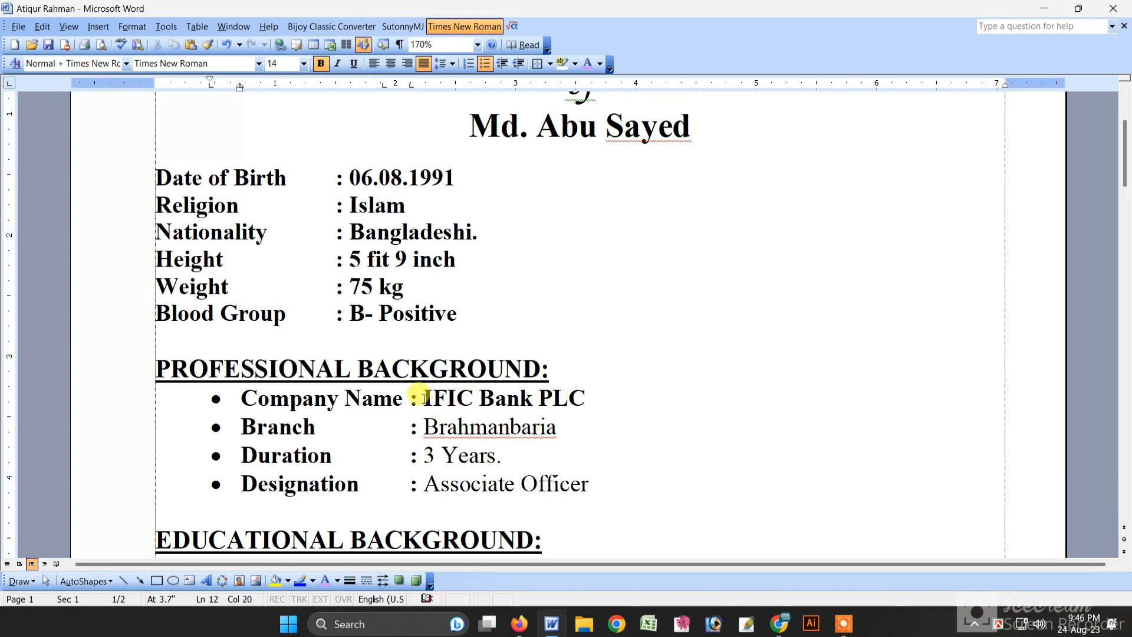
drag(421, 398, 580, 395)
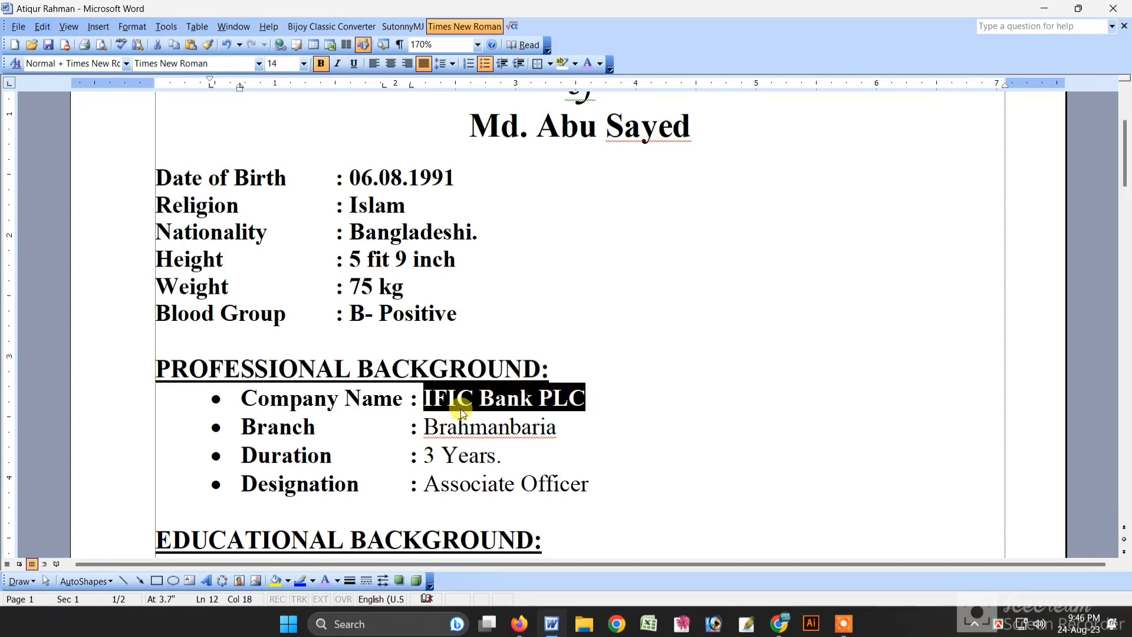
drag(426, 414, 561, 417)
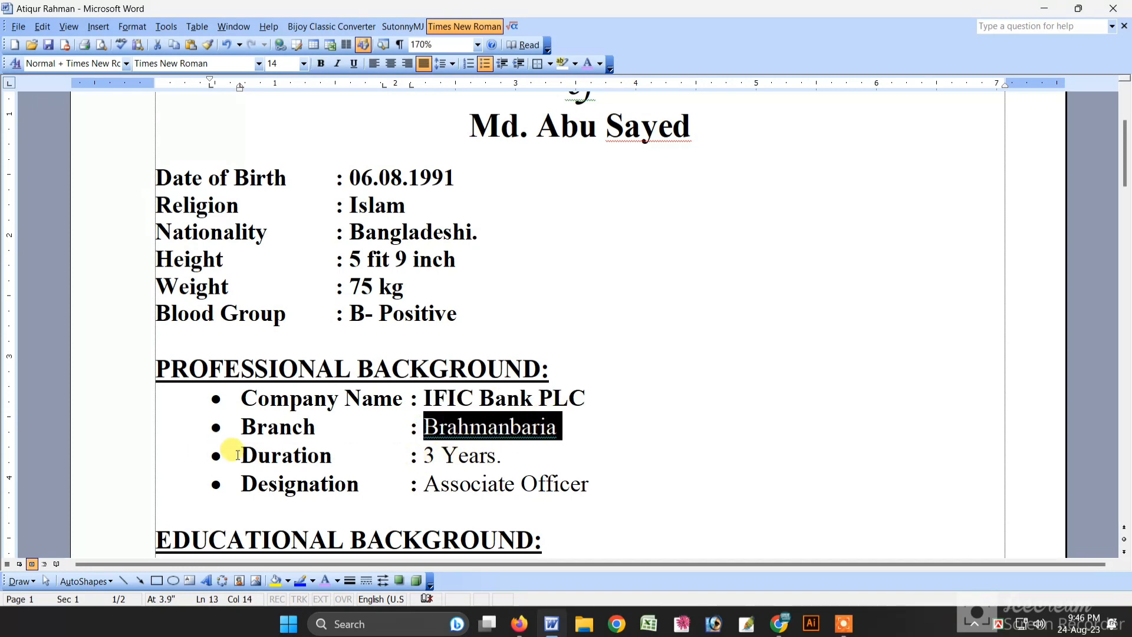
drag(237, 455, 548, 454)
ctrl+click(242, 487)
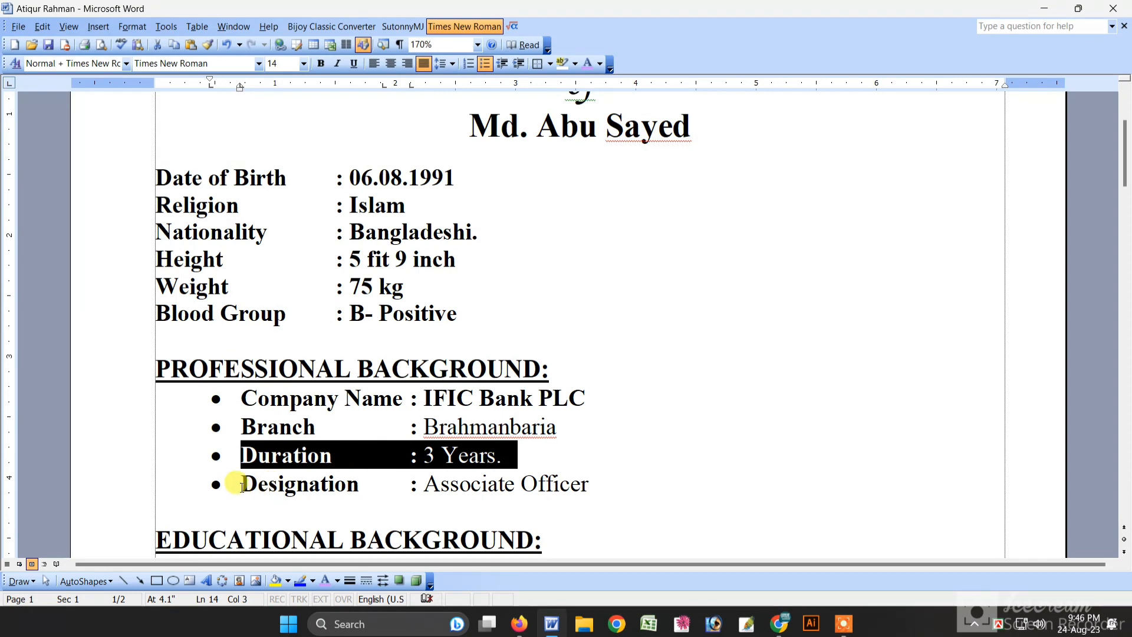
drag(242, 485, 608, 484)
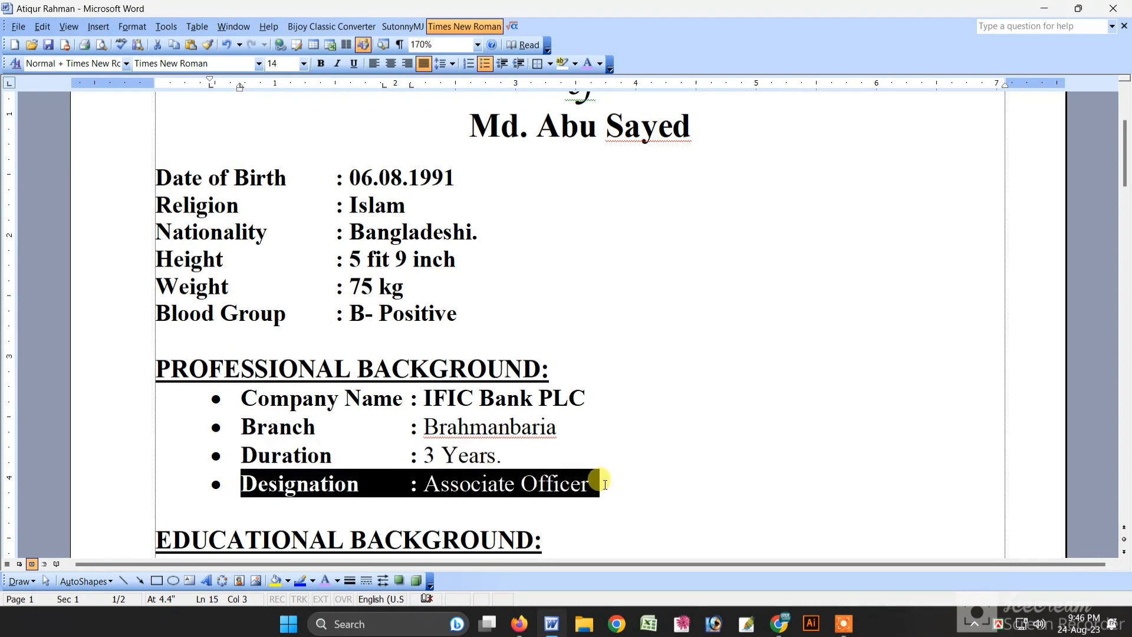
click(596, 485)
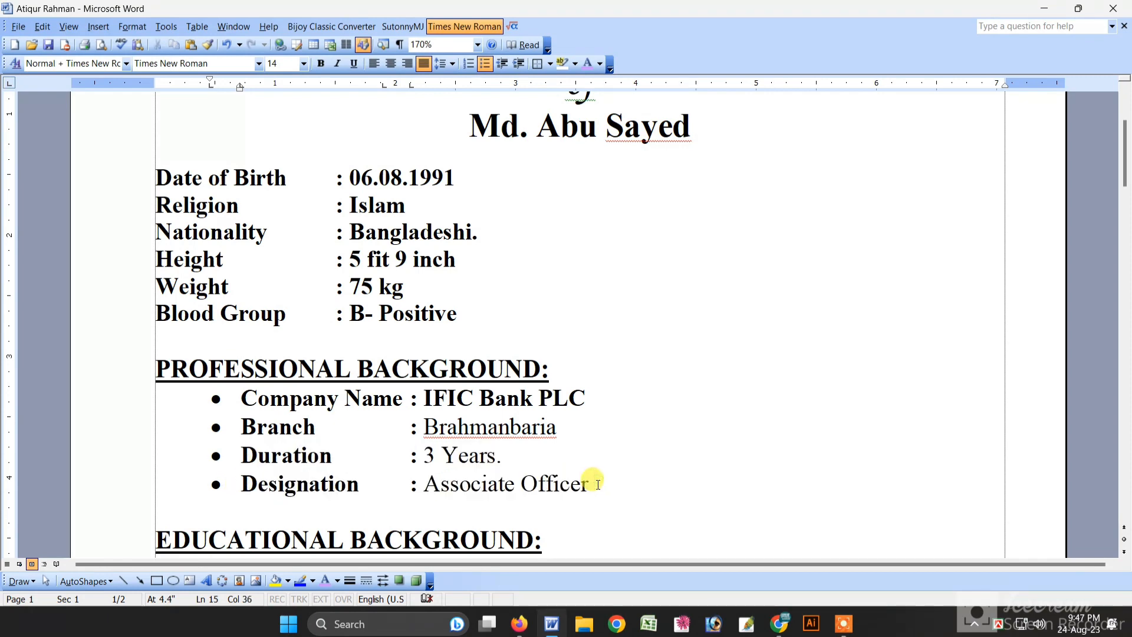
scroll(596, 485, down, 2)
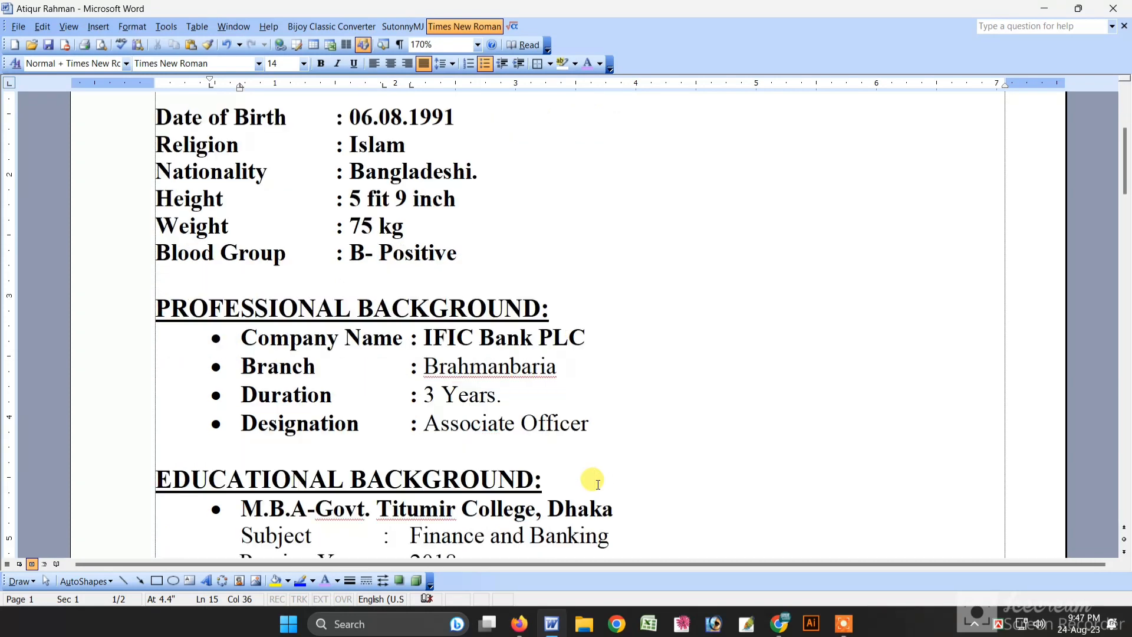
scroll(130, 426, down, 1)
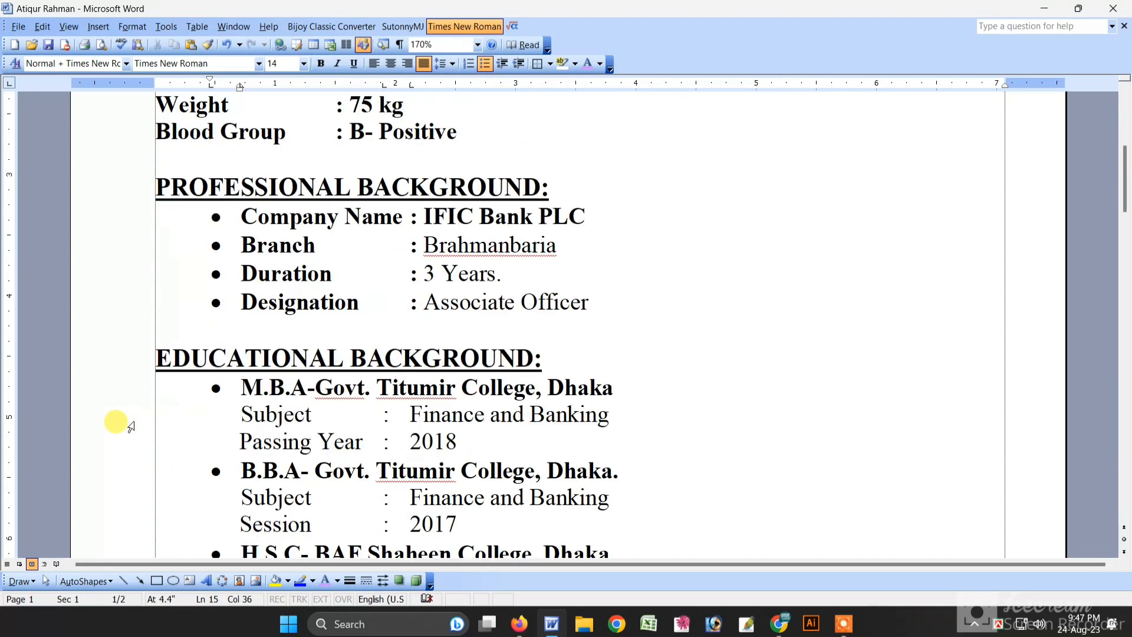
click(109, 363)
click(220, 364)
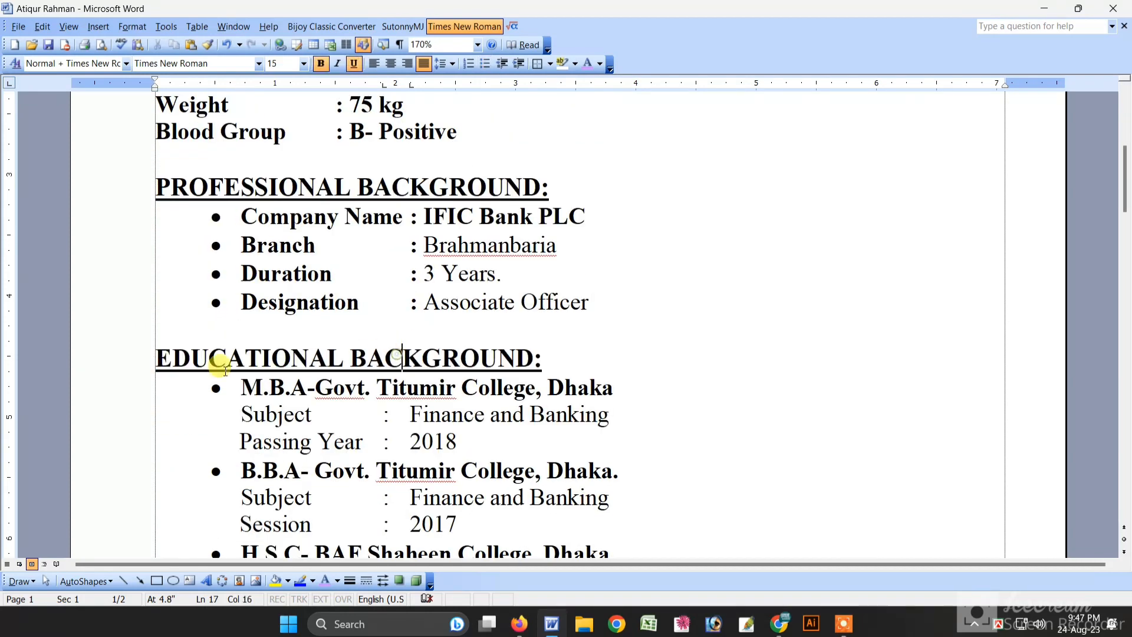
click(98, 361)
scroll(99, 362, down, 1)
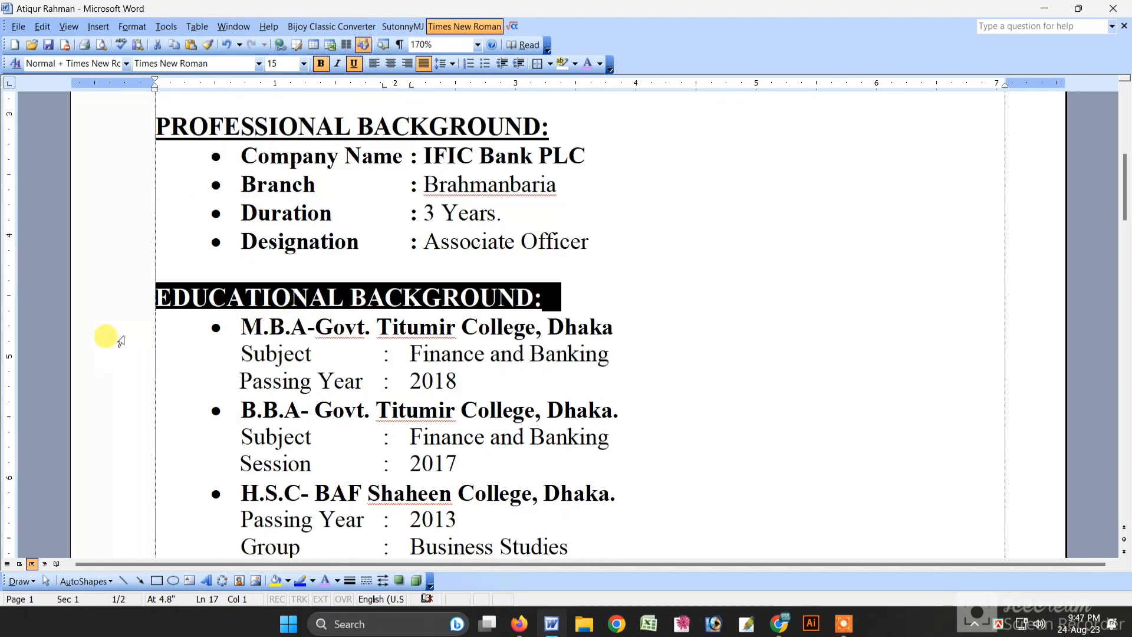
click(106, 335)
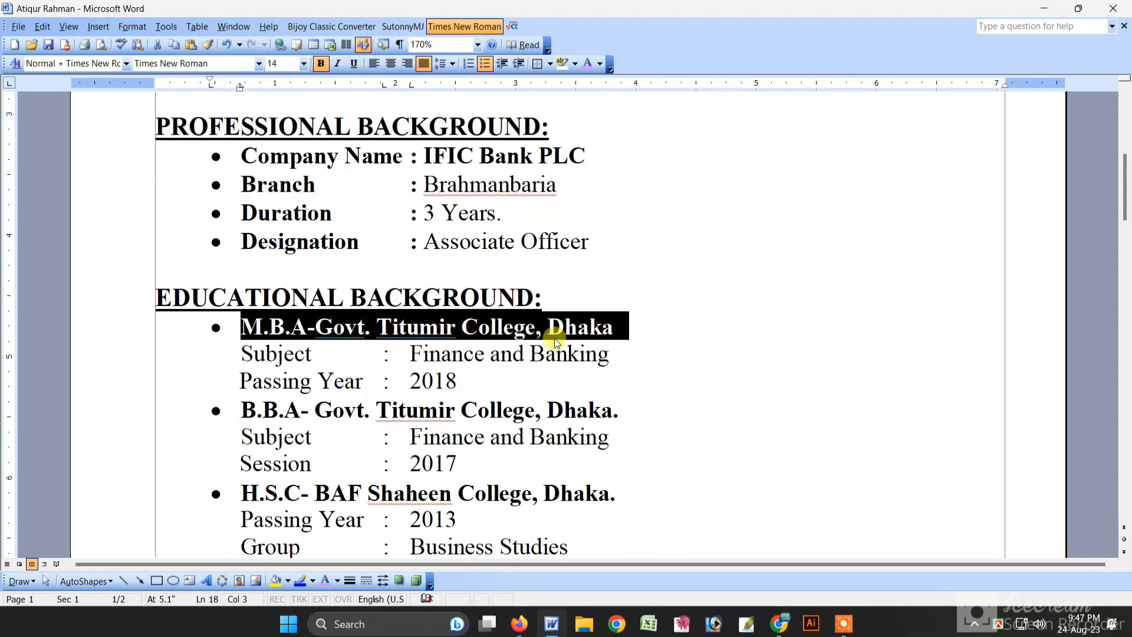
click(63, 379)
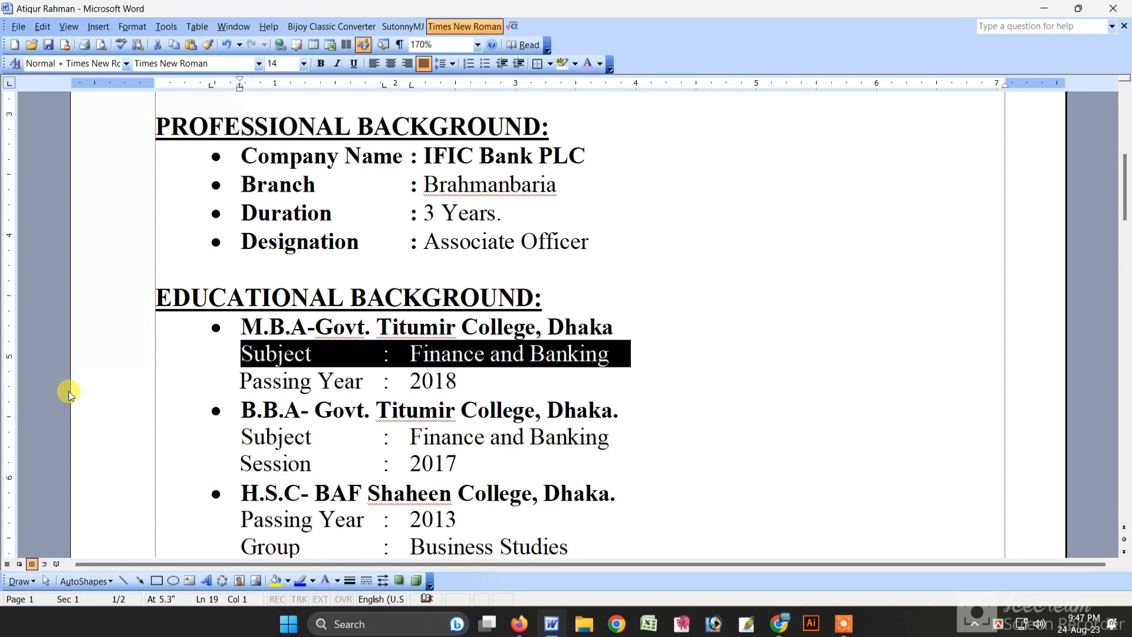
click(76, 389)
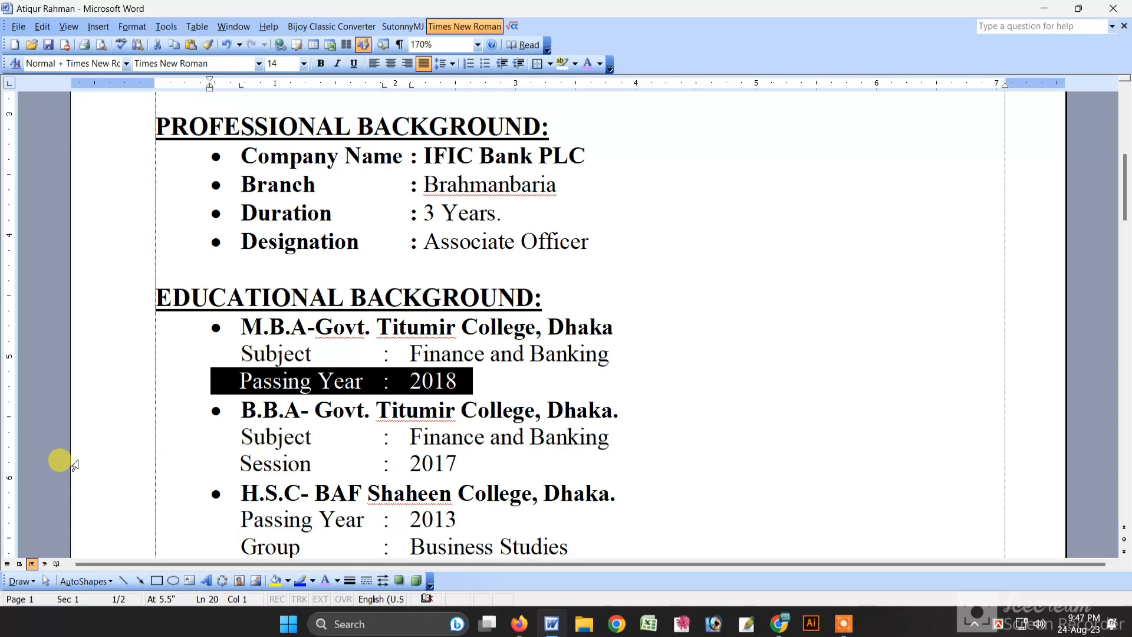
click(94, 324)
click(86, 411)
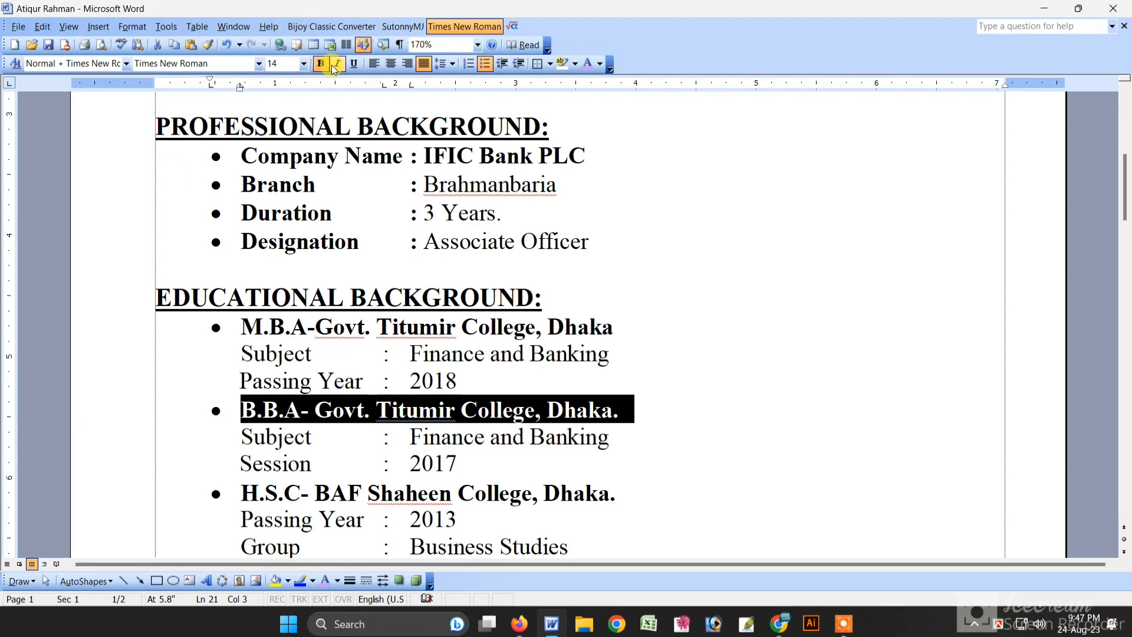
click(119, 492)
scroll(115, 481, down, 1)
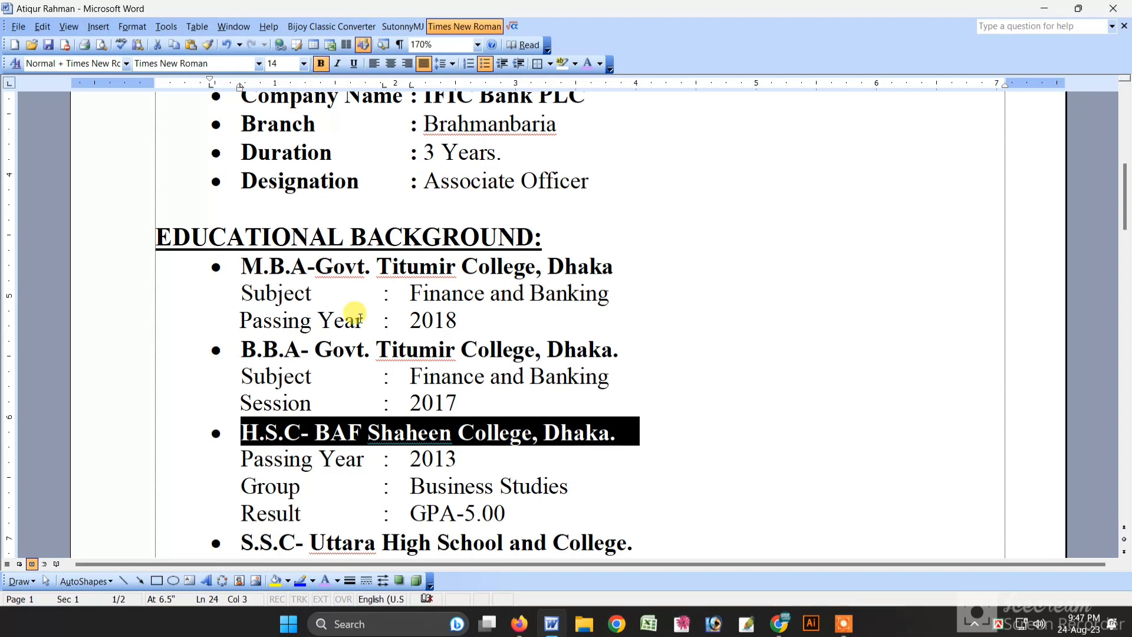
click(125, 475)
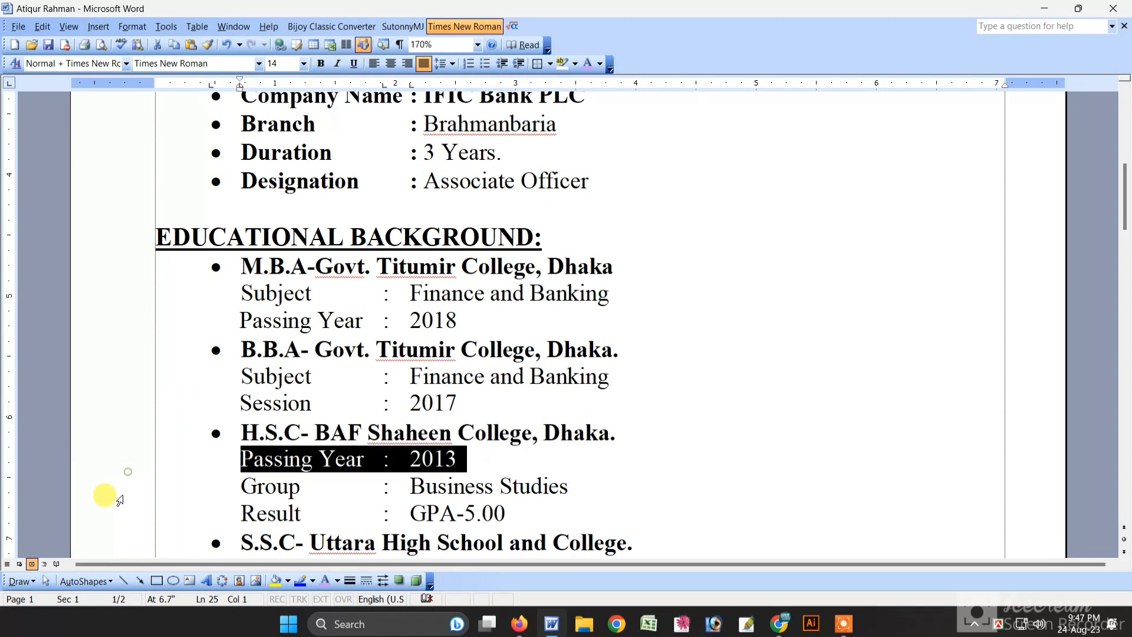
click(121, 498)
click(120, 519)
scroll(122, 494, down, 2)
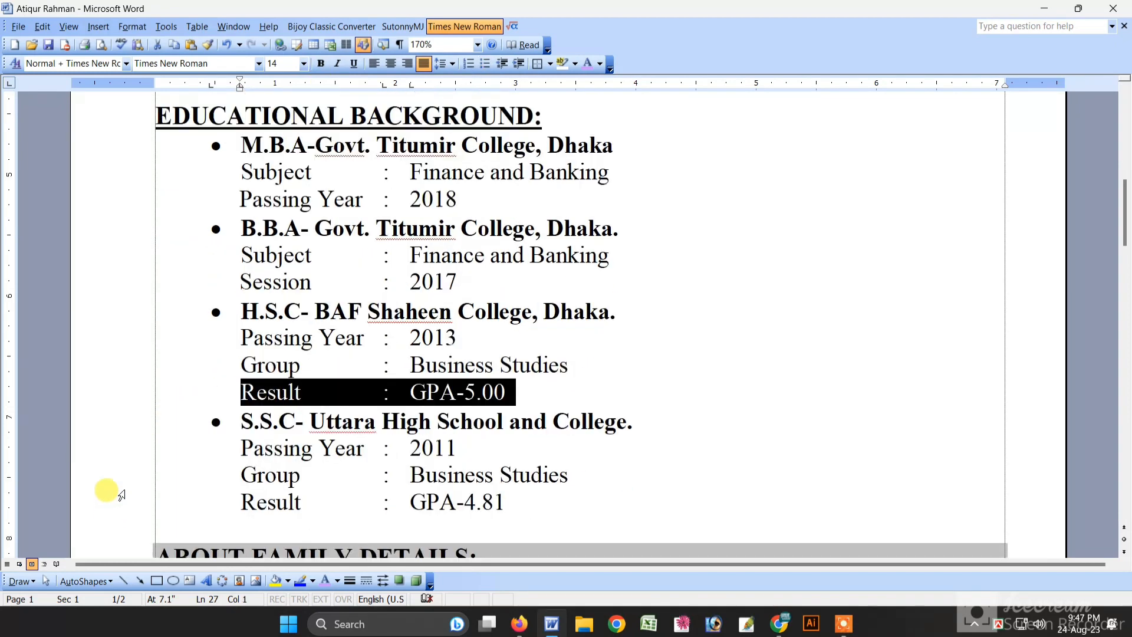
click(112, 423)
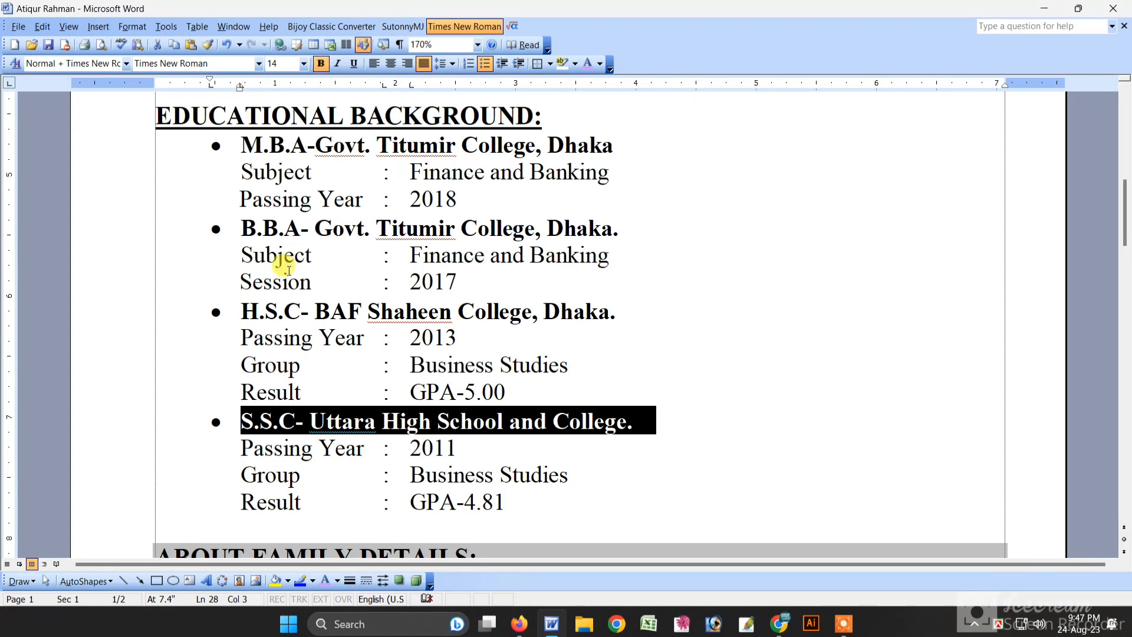
click(300, 368)
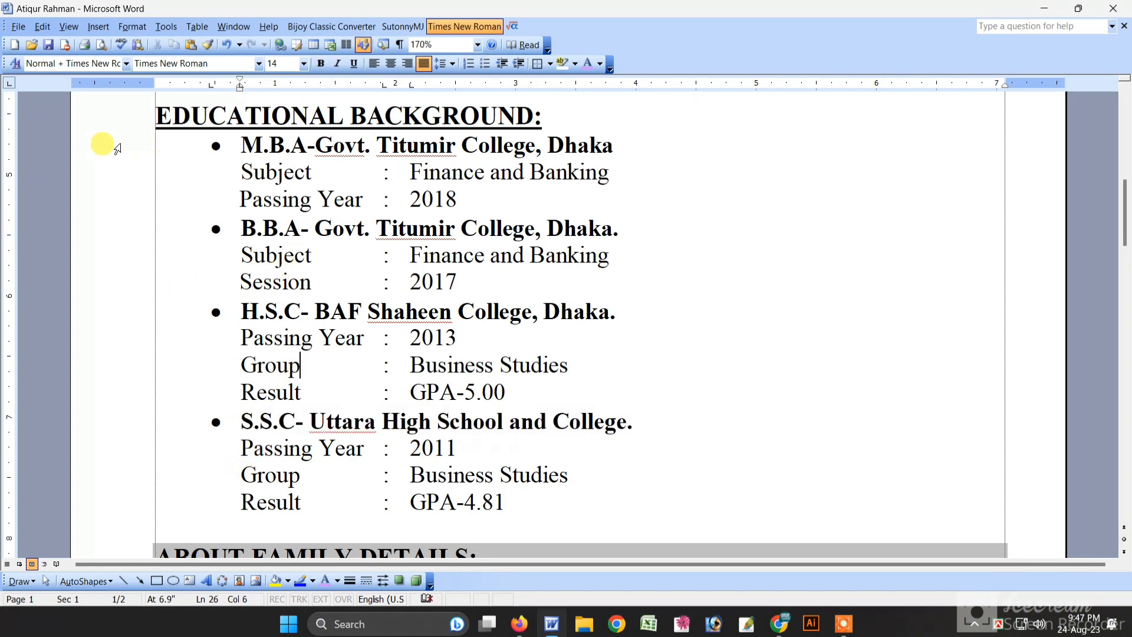
drag(117, 149, 121, 496)
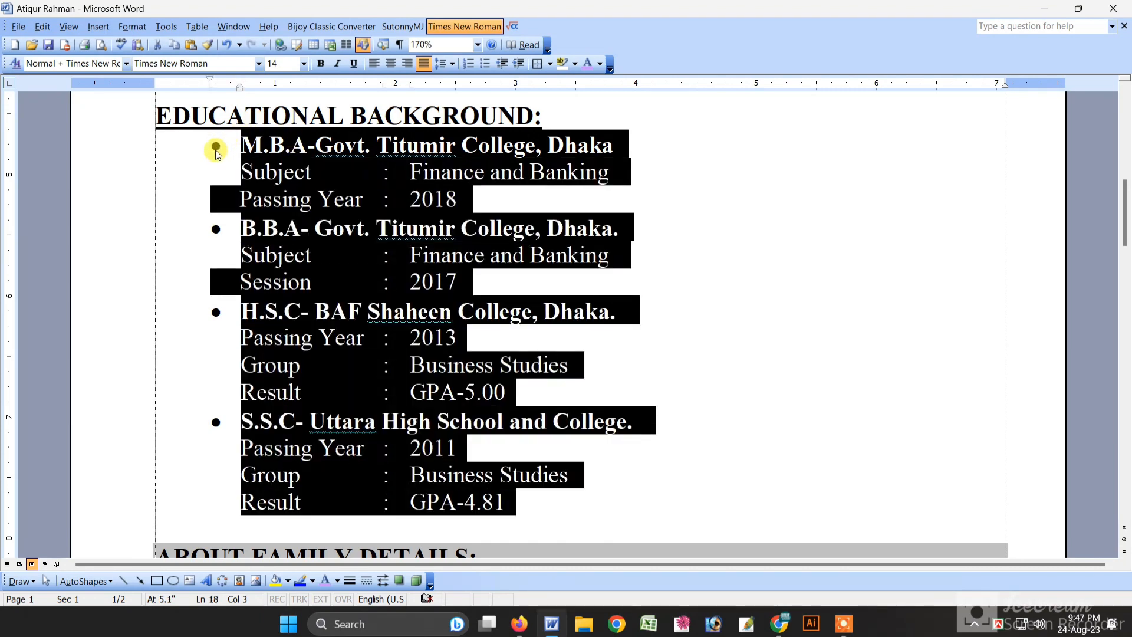
click(246, 170)
click(237, 145)
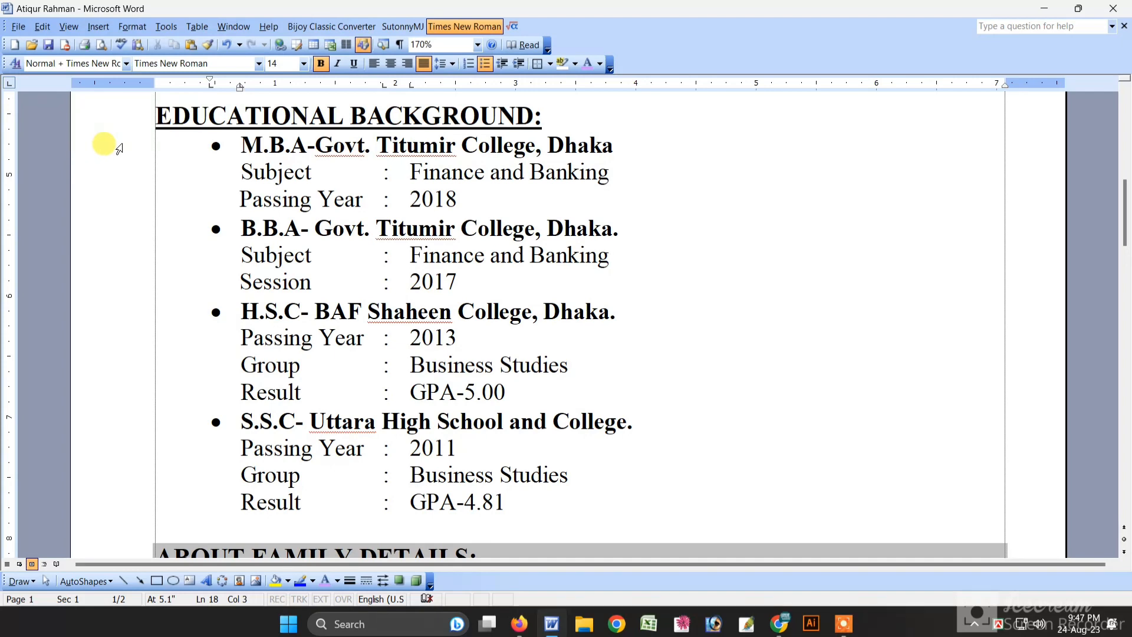
Step: Apply the colourful star bullet style from Bullets and Numbering to the whole education list
drag(120, 148, 128, 511)
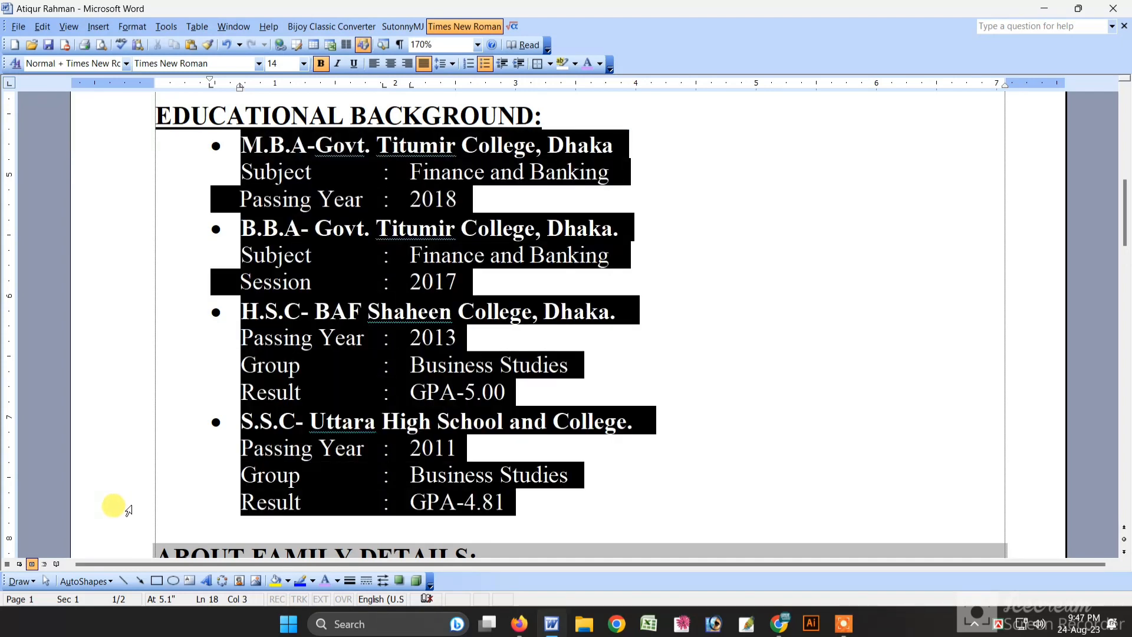
click(98, 26)
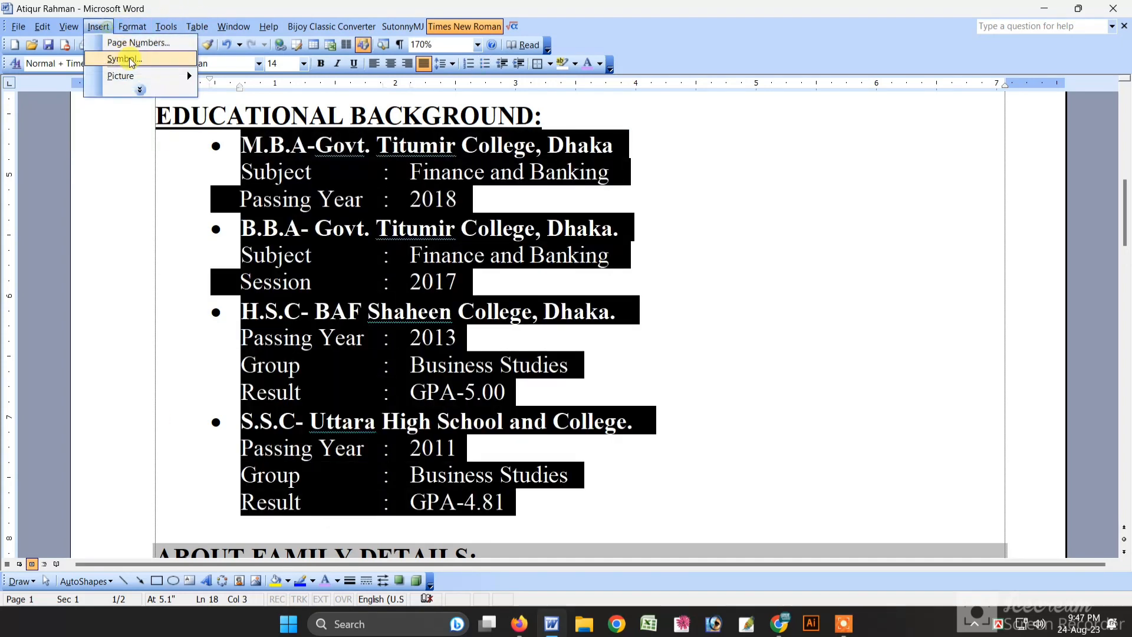
click(140, 89)
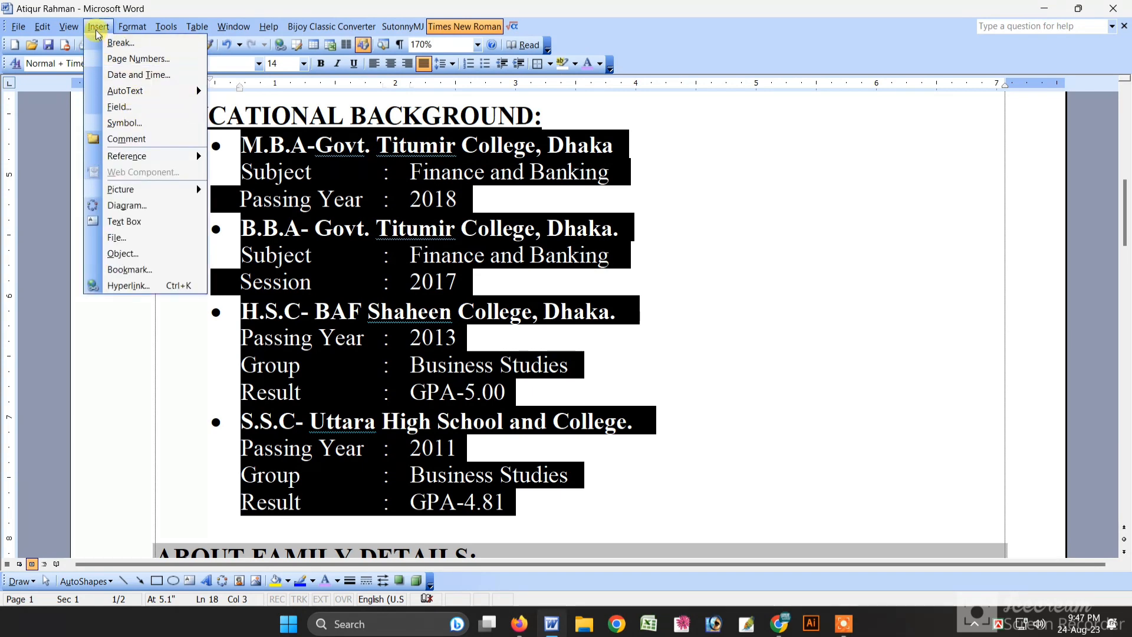
mouse_move(121, 28)
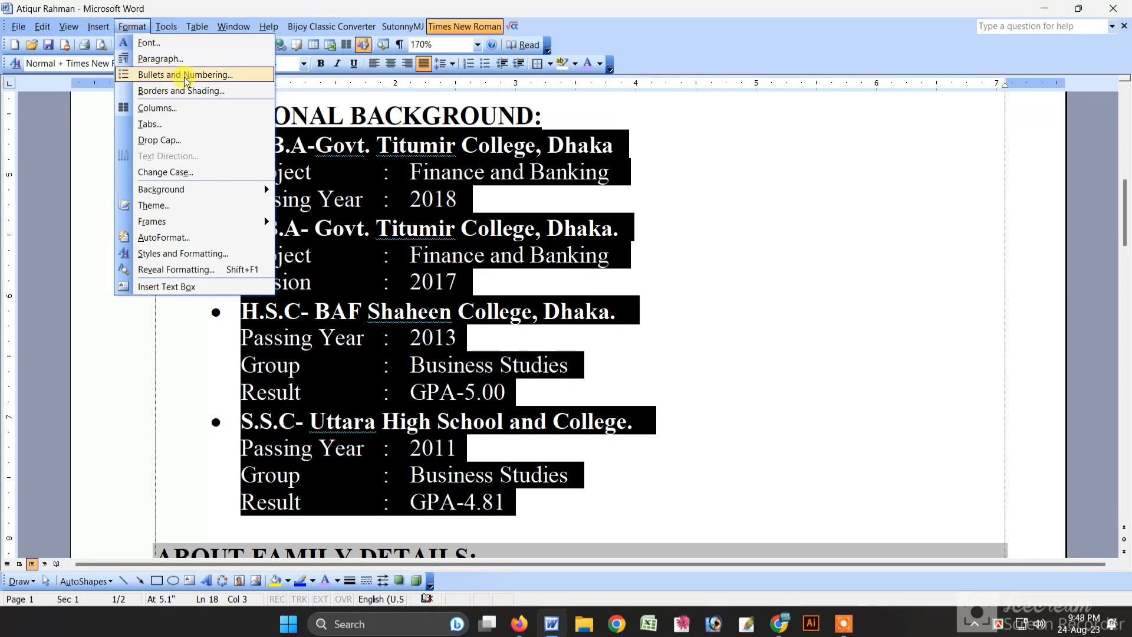
click(188, 77)
click(436, 315)
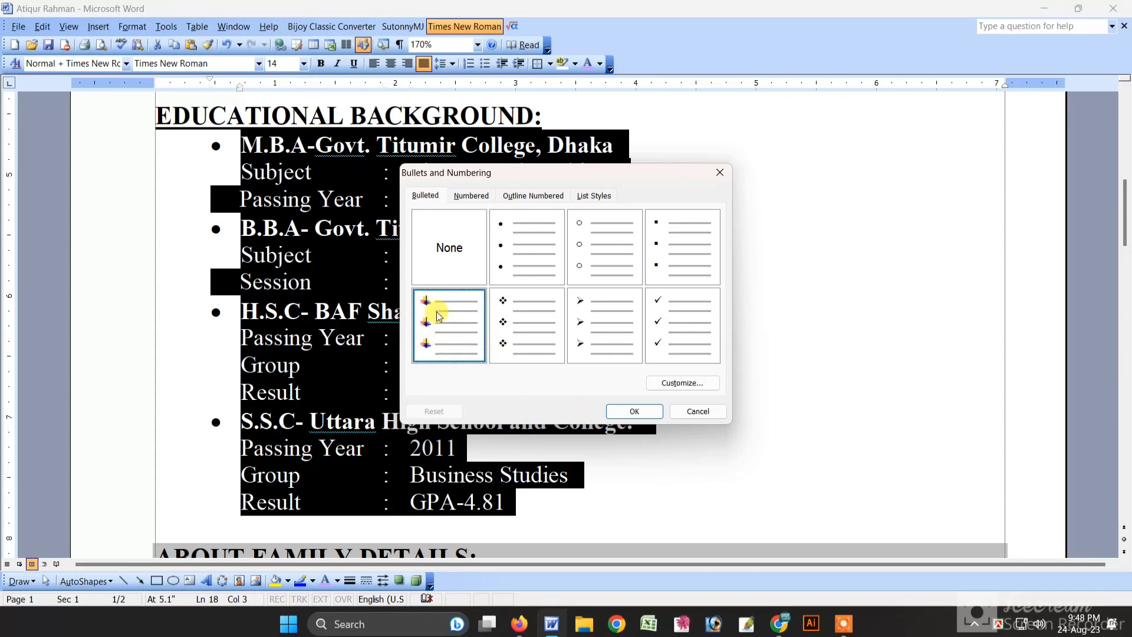
click(622, 411)
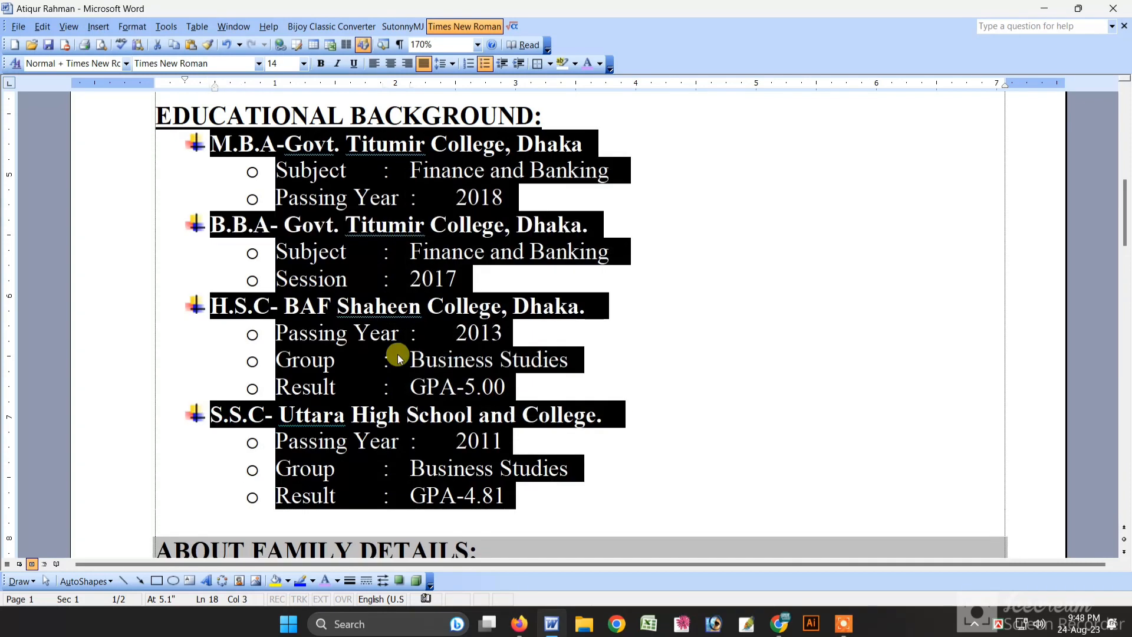
Step: Remove the bullets from the Subject, Passing Year and Session lines under the first two degrees
click(399, 357)
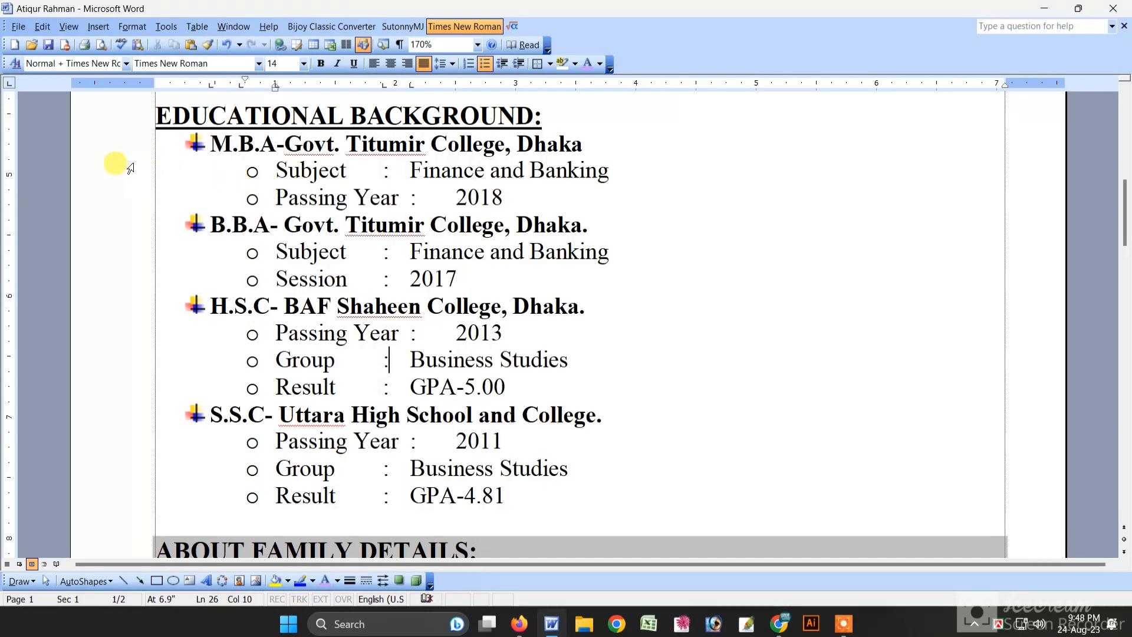
click(276, 171)
key(BackSpace)
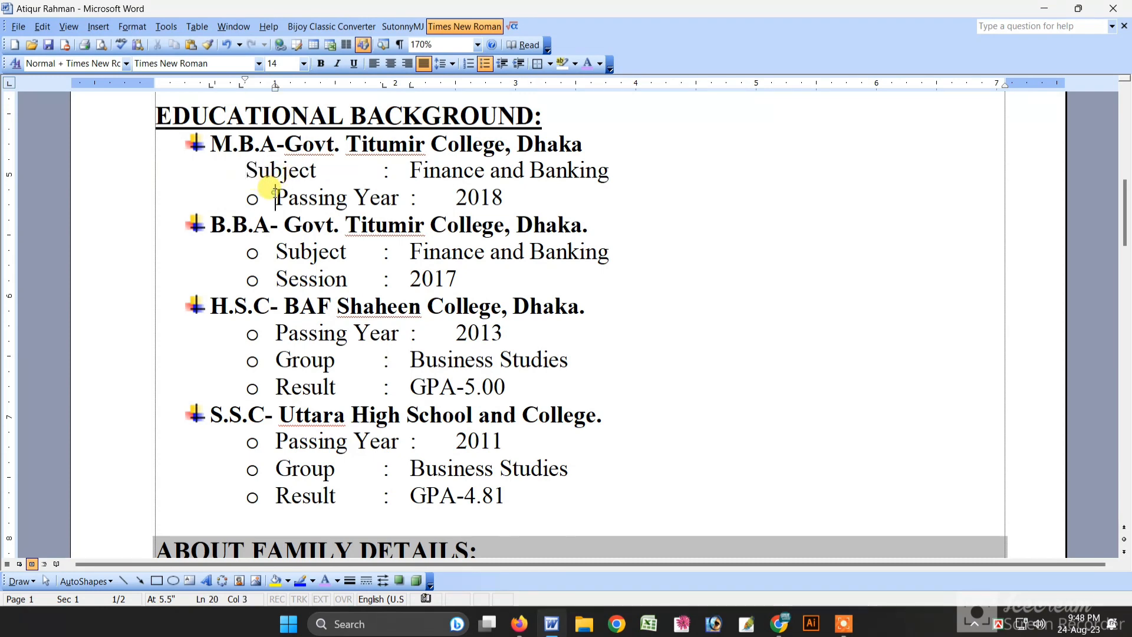
key(BackSpace)
click(272, 247)
key(BackSpace)
click(273, 275)
key(BackSpace)
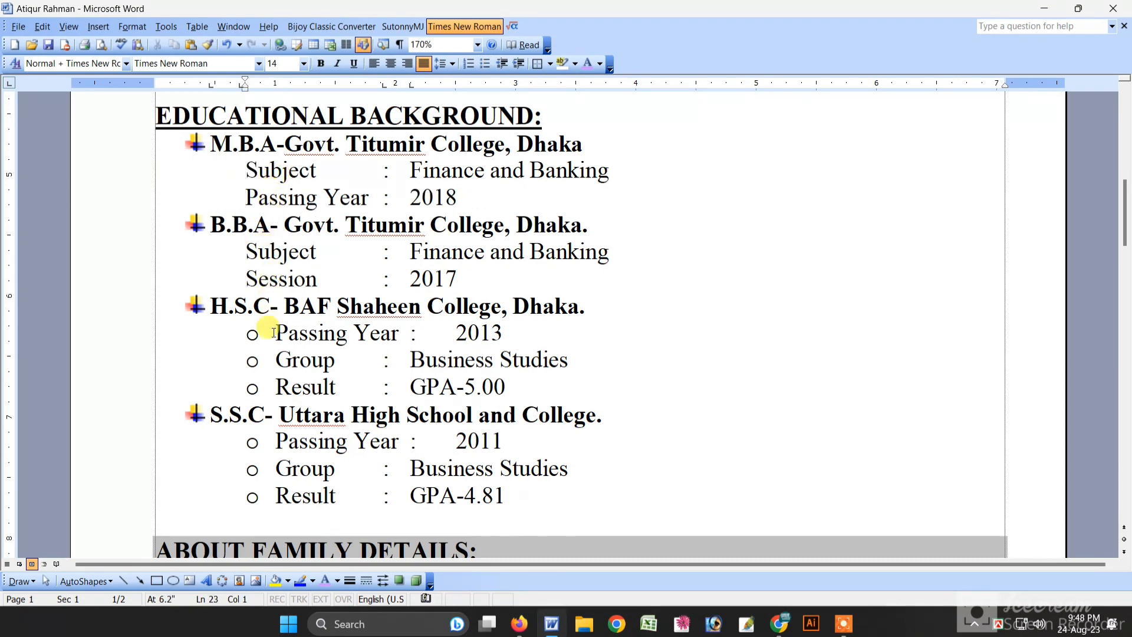
Step: Remove the bullets from the H.S.C and S.S.C Passing Year, Group and Result lines
click(273, 332)
key(BackSpace)
key(BackSpace)
click(272, 387)
key(BackSpace)
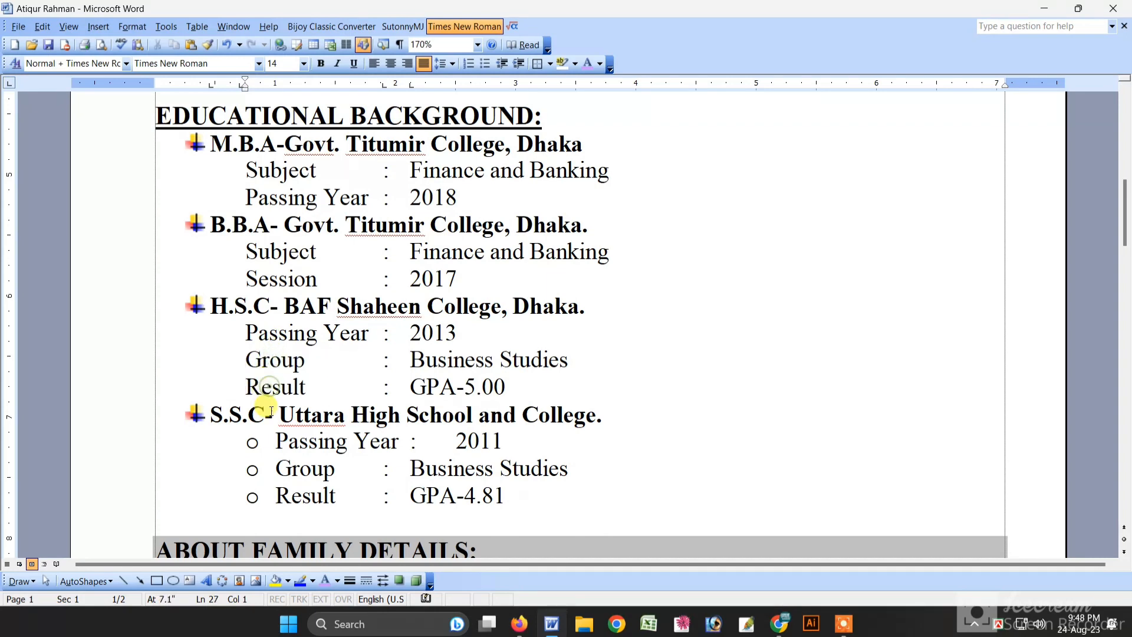
click(275, 441)
key(BackSpace)
click(275, 467)
key(BackSpace)
click(273, 495)
key(BackSpace)
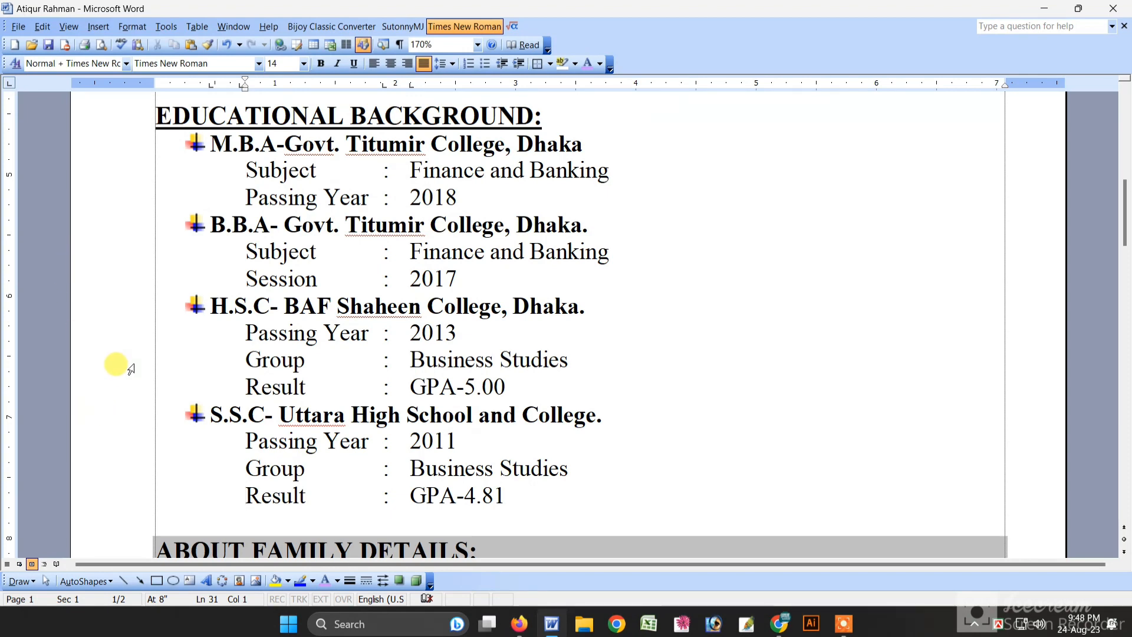
Step: Review the parents' names, professions and addresses, then scroll down to the Siblings section
scroll(121, 369, down, 5)
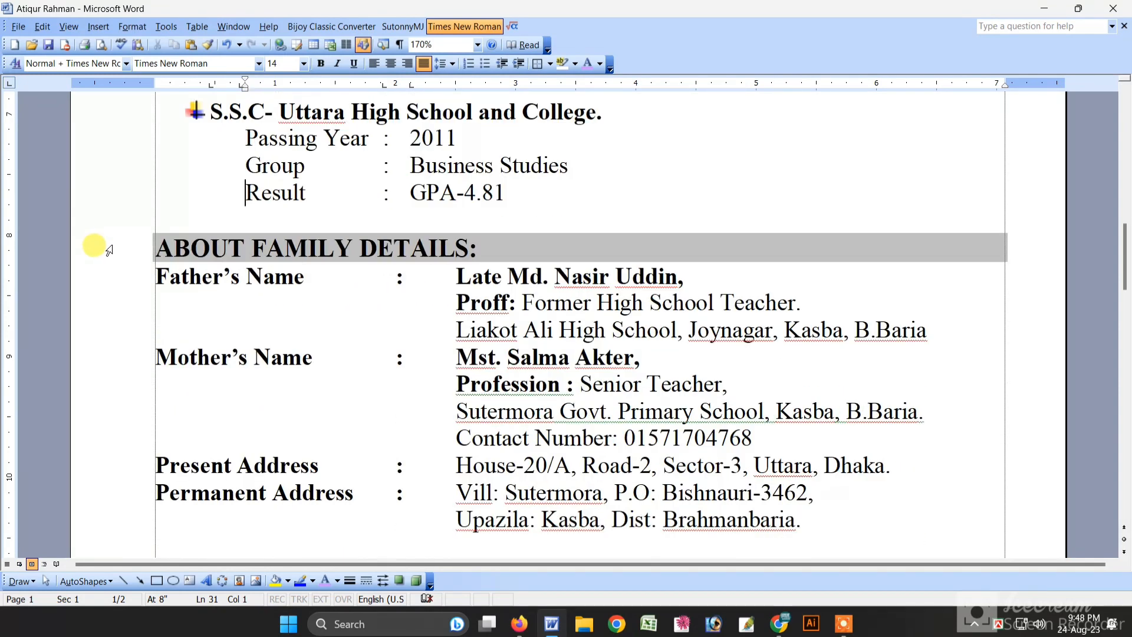
click(84, 247)
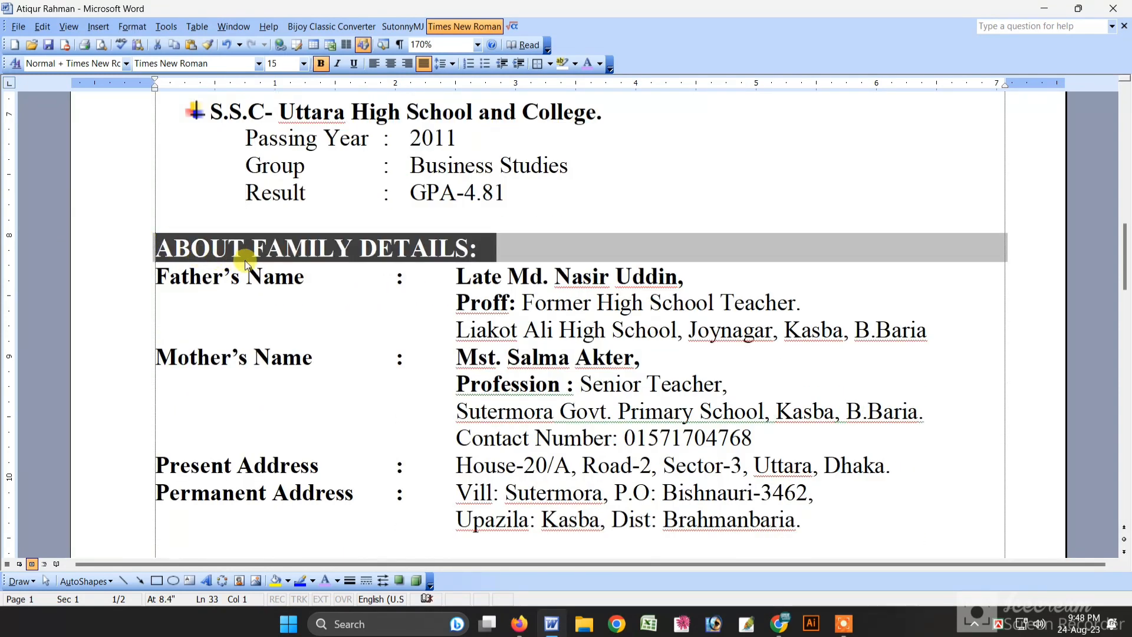
click(394, 250)
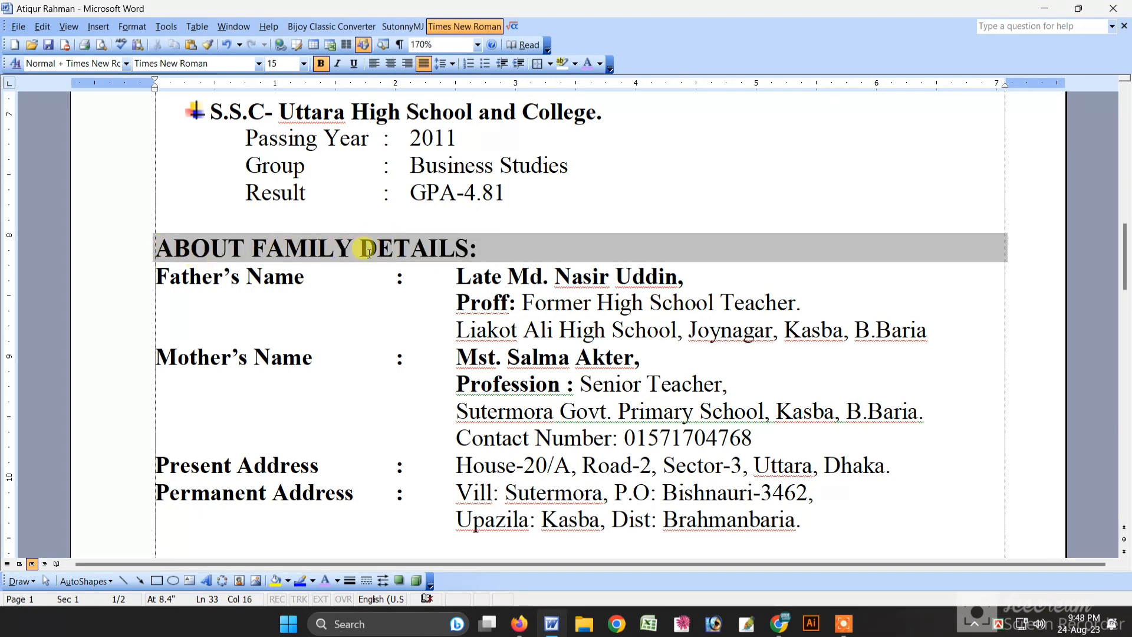
click(87, 246)
click(81, 276)
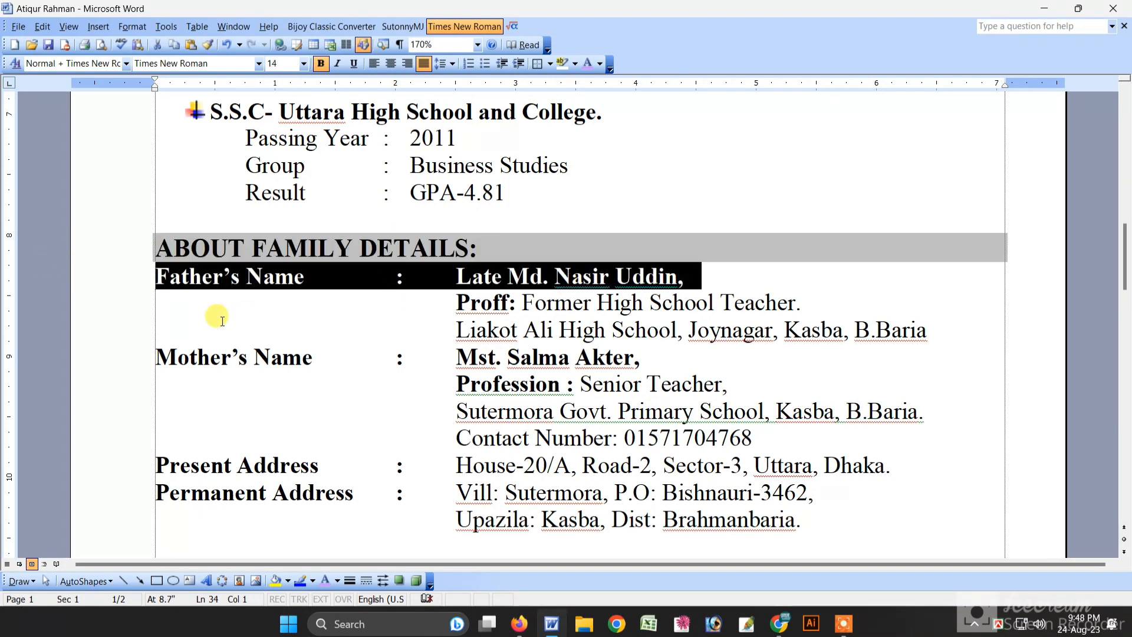
drag(456, 302, 508, 302)
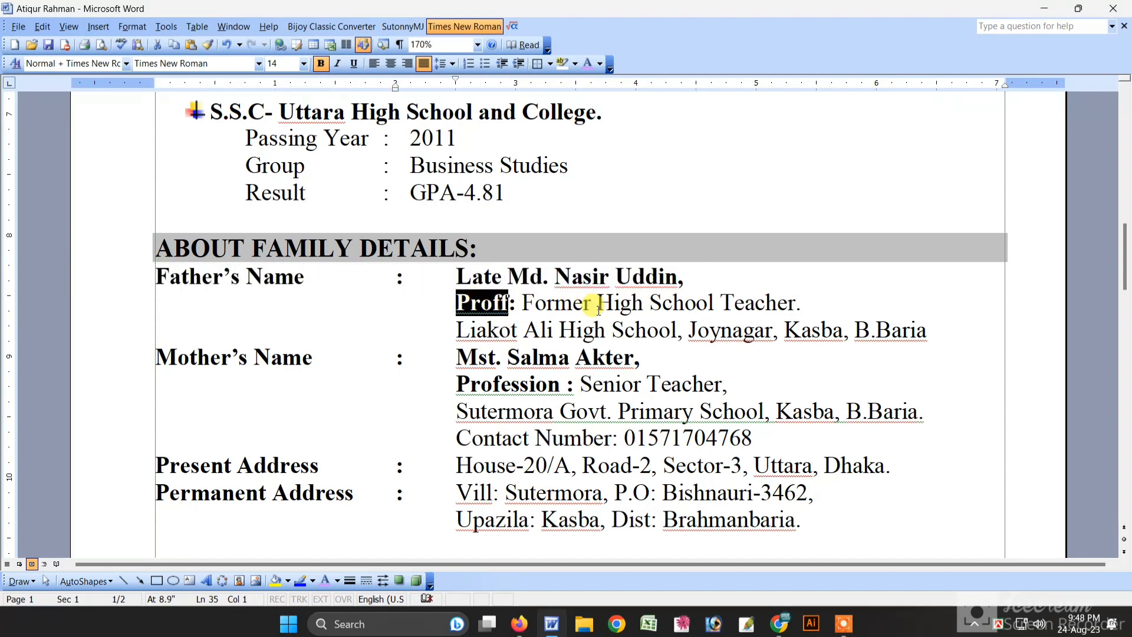
click(94, 361)
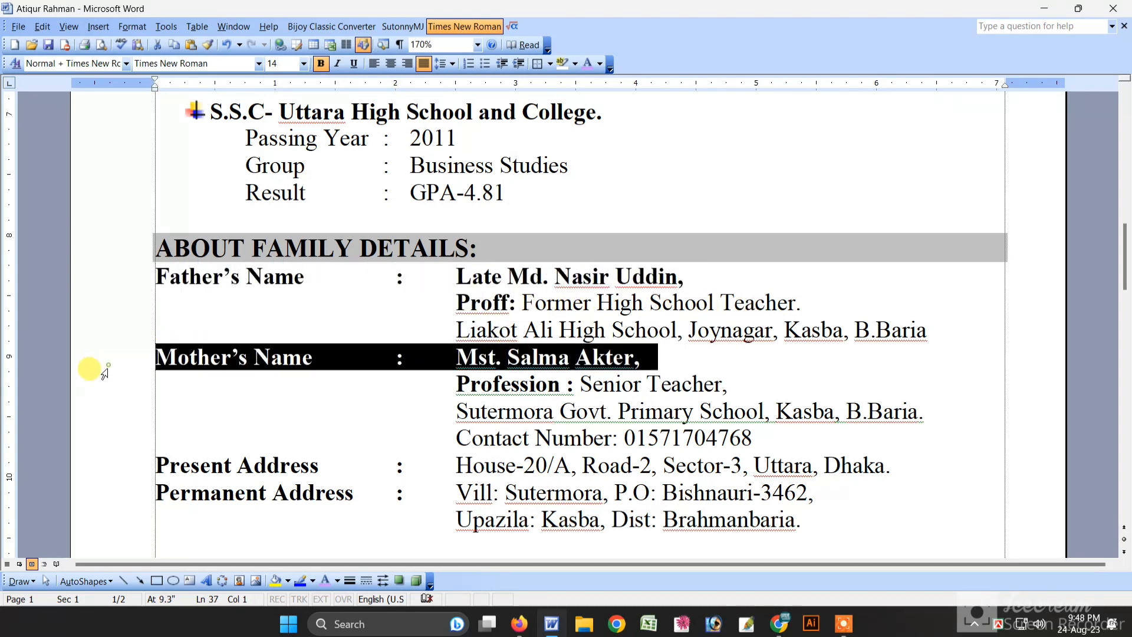
click(105, 392)
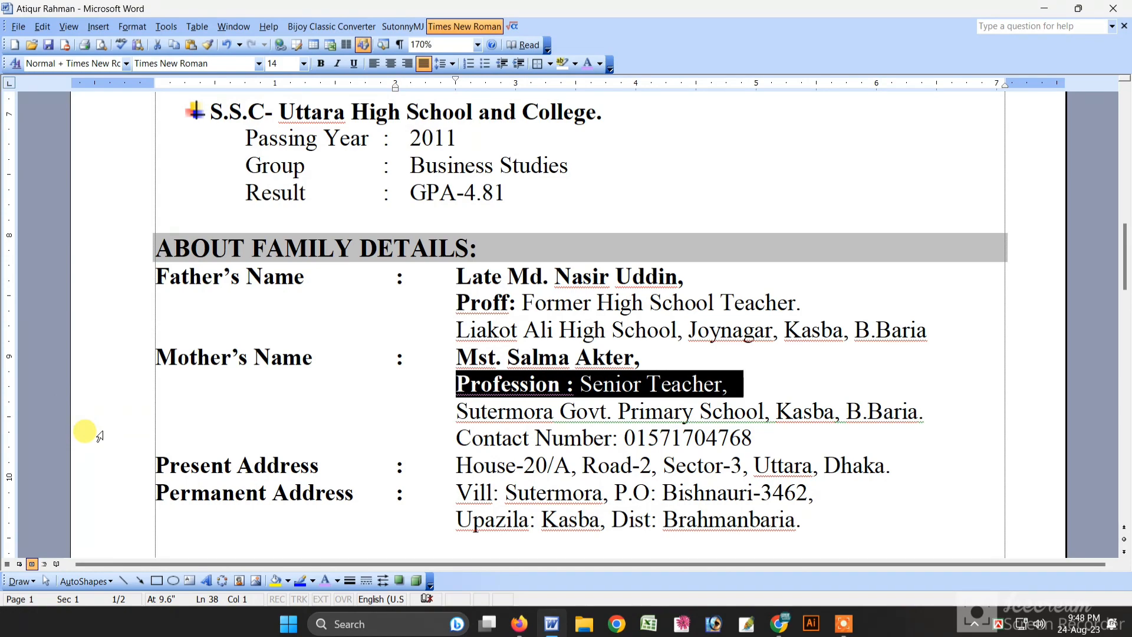
click(93, 468)
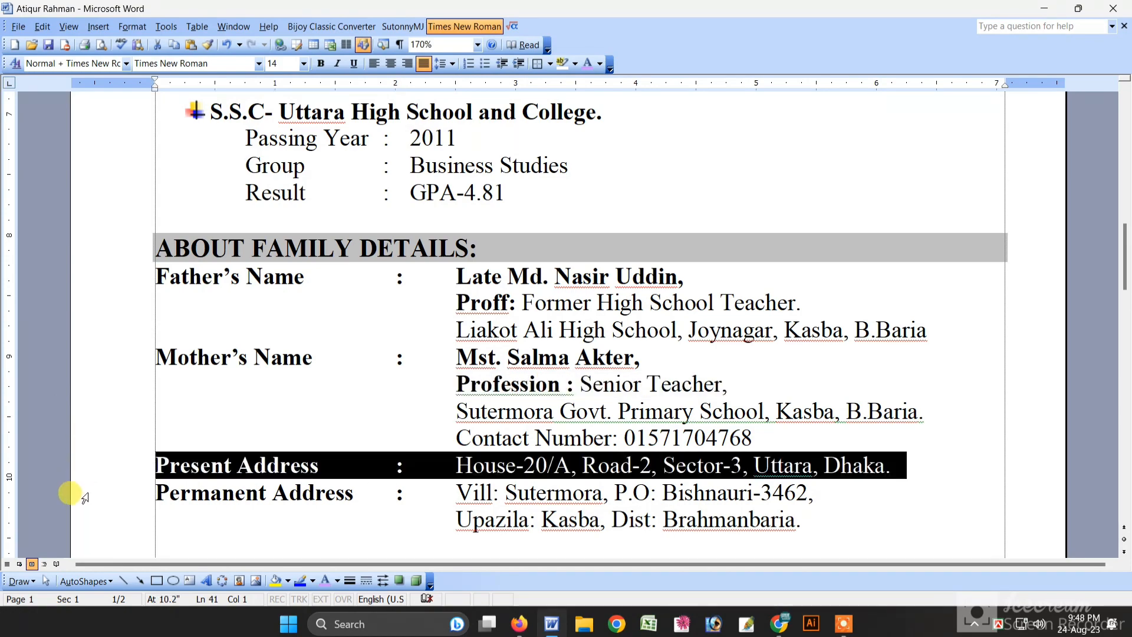
click(79, 498)
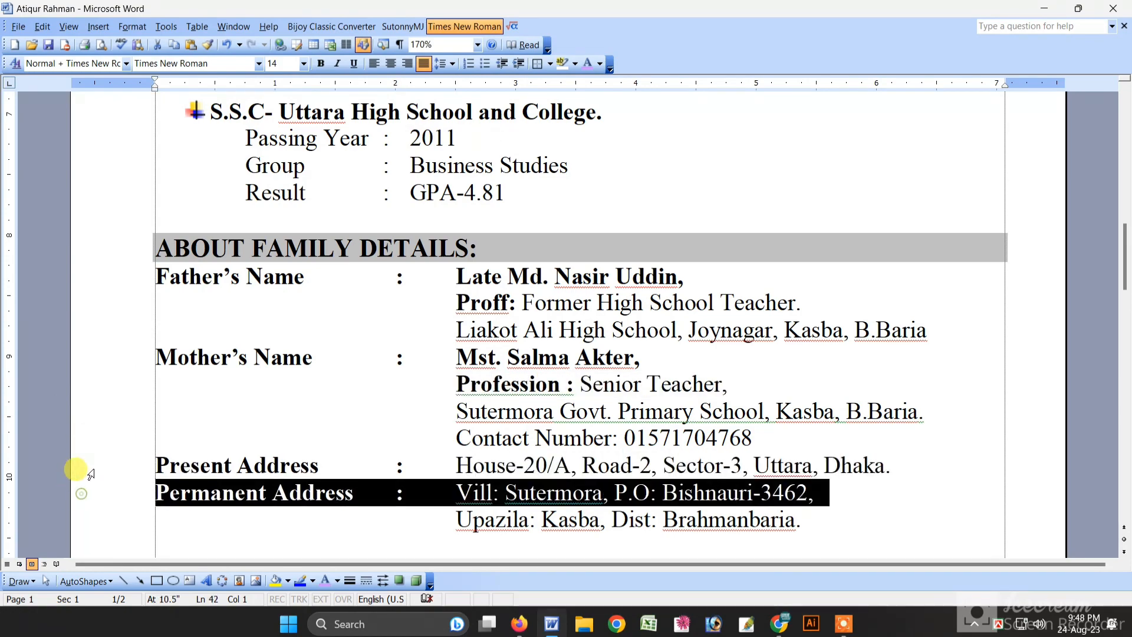
scroll(83, 472, down, 6)
scroll(88, 472, down, 3)
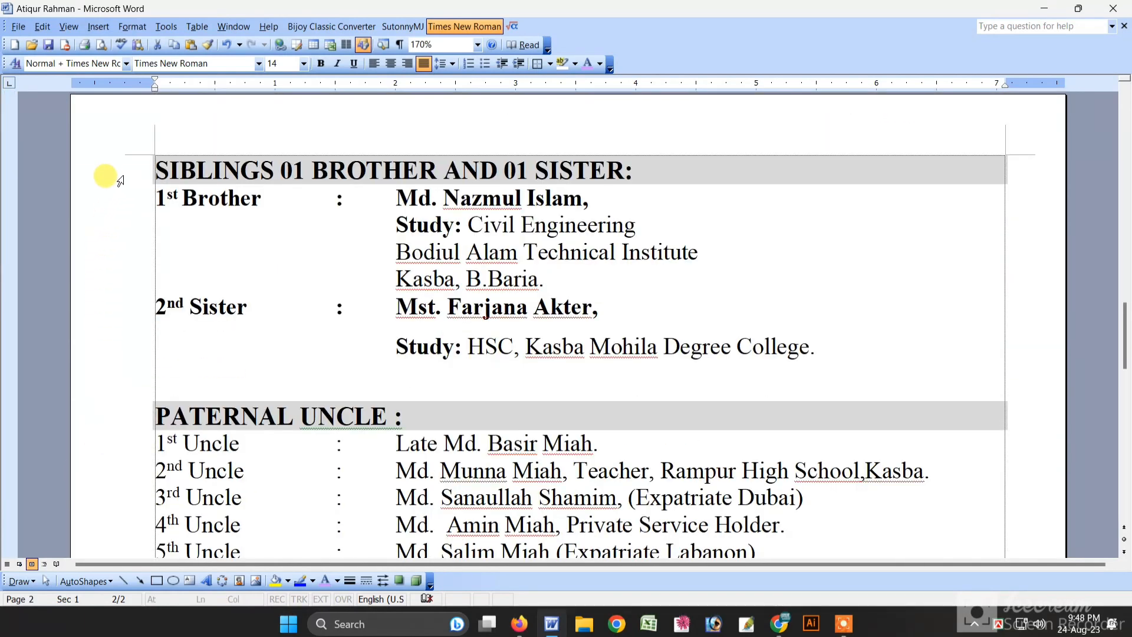
click(123, 177)
click(479, 175)
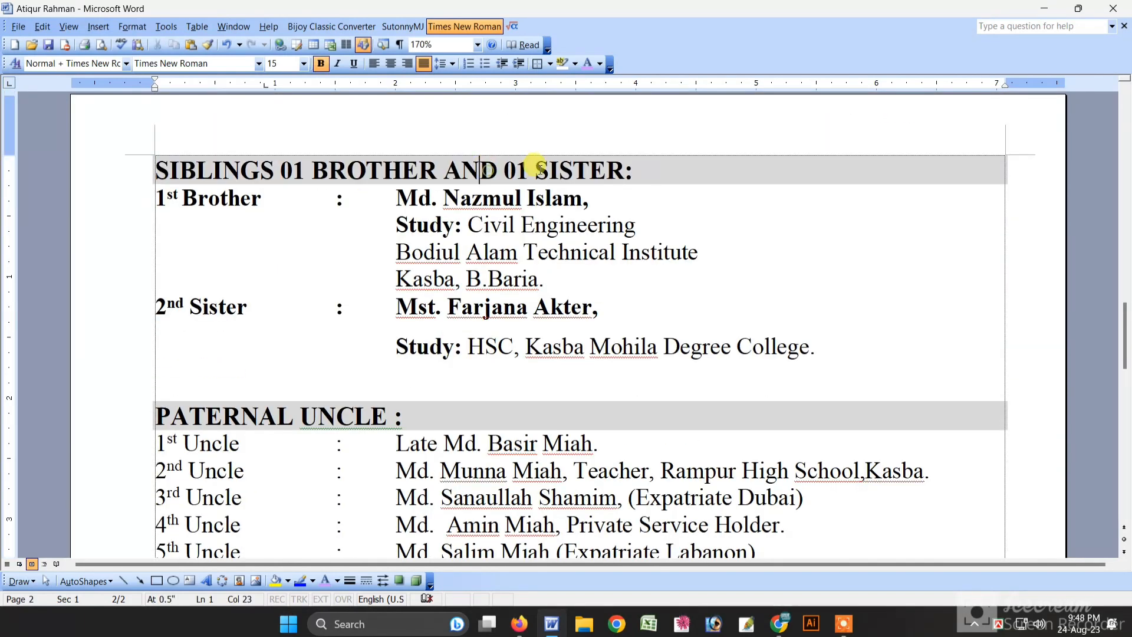
click(112, 208)
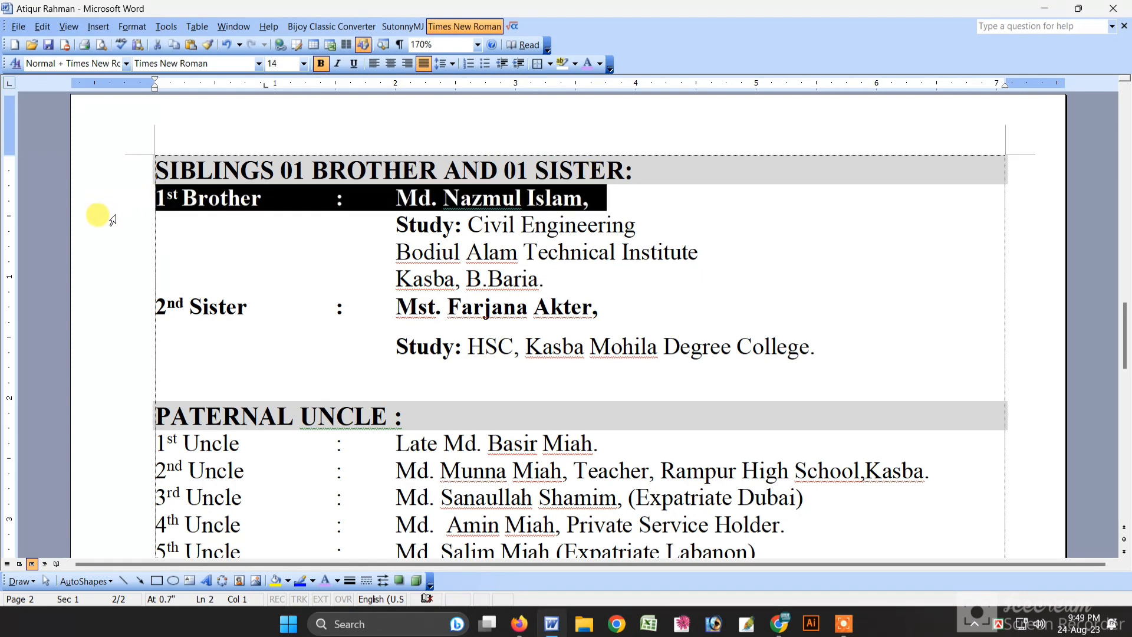
click(110, 227)
click(88, 253)
click(82, 280)
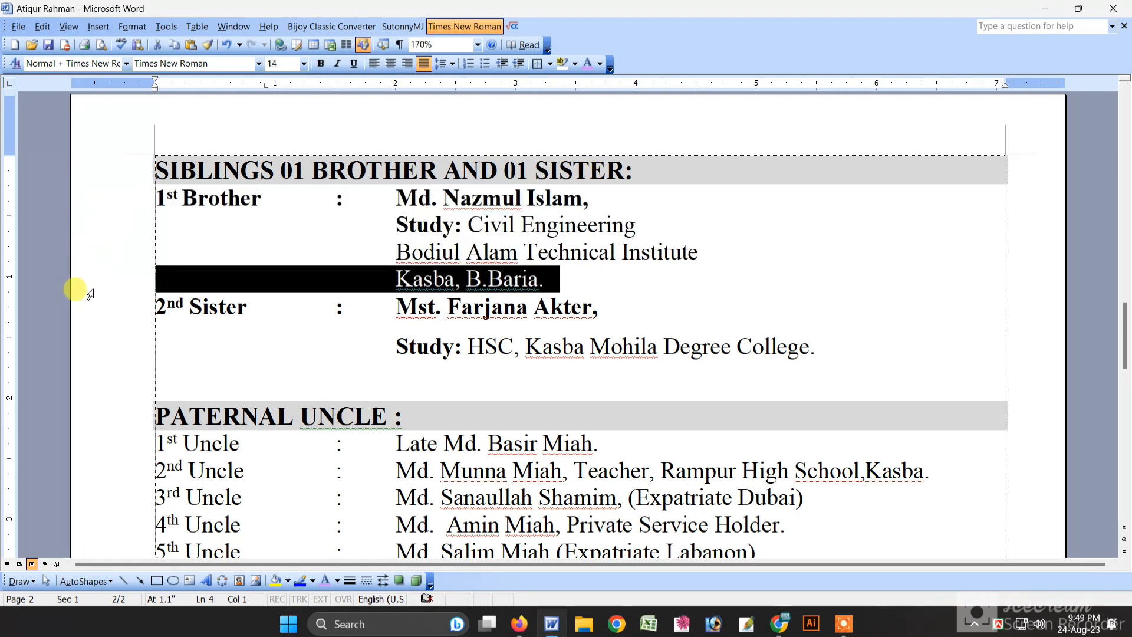
click(79, 318)
scroll(93, 333, down, 2)
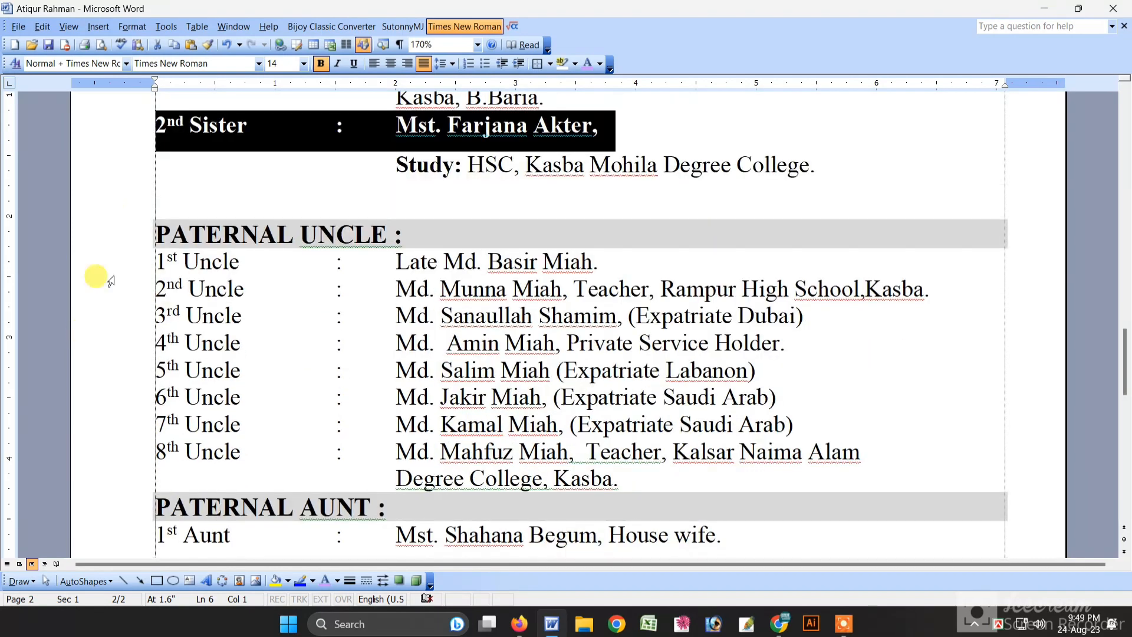
click(125, 238)
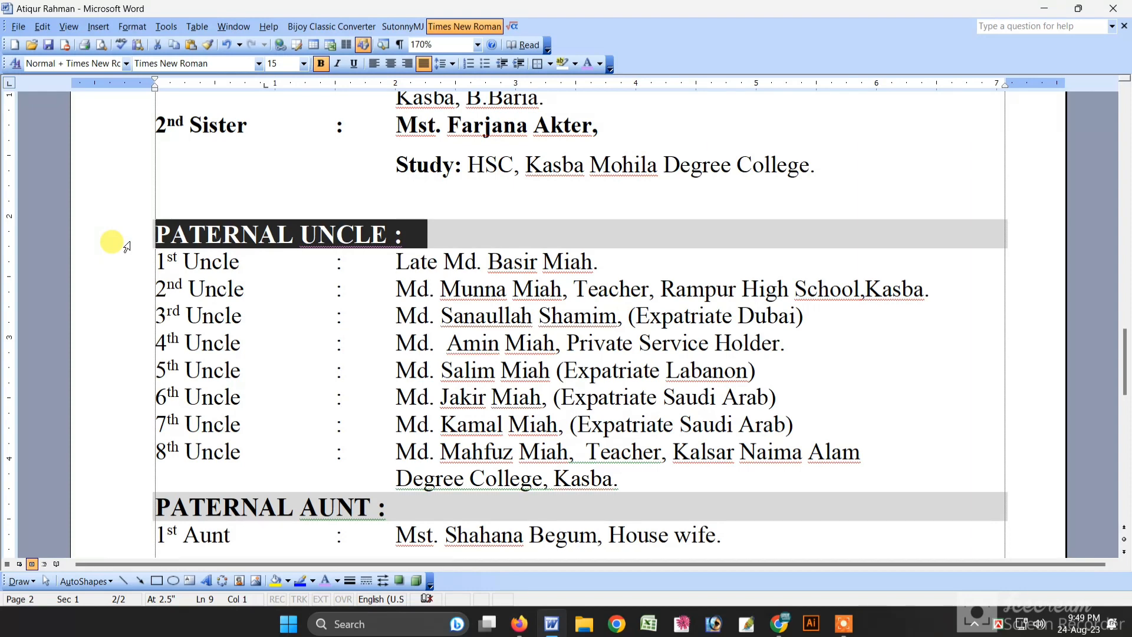
click(115, 271)
click(113, 291)
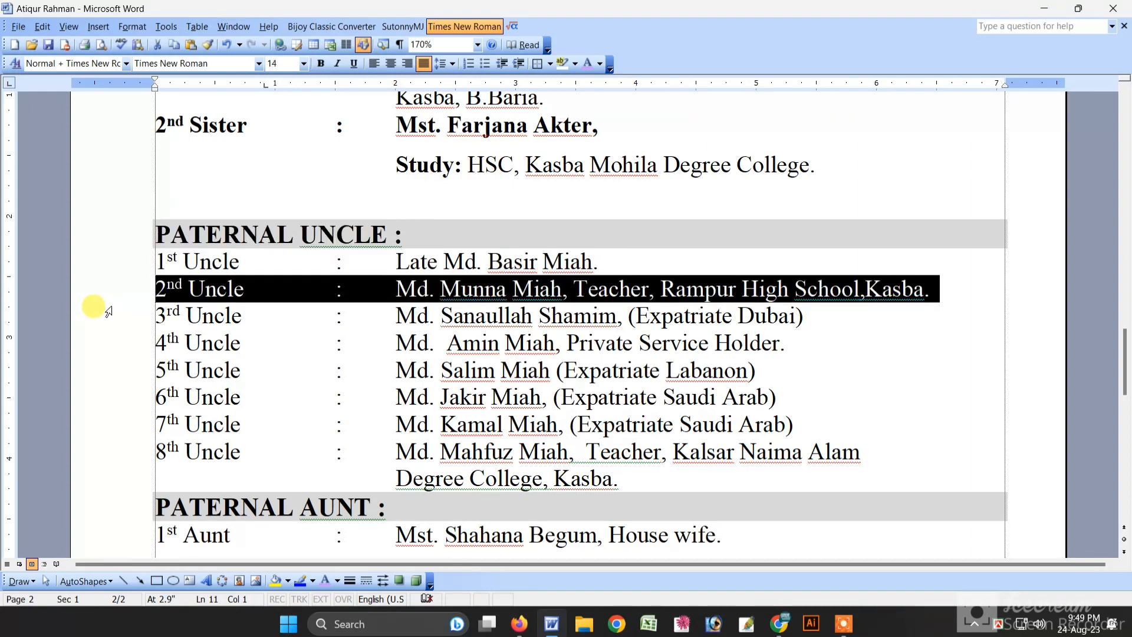
click(112, 306)
click(114, 342)
click(115, 369)
click(115, 395)
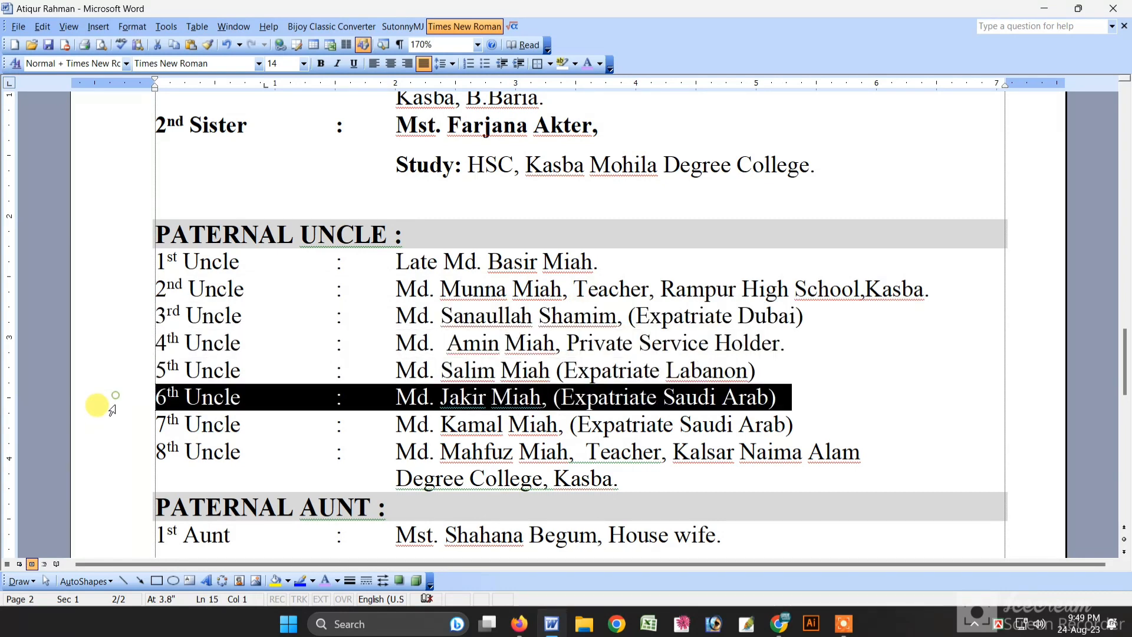
click(115, 421)
click(115, 451)
scroll(101, 412, down, 2)
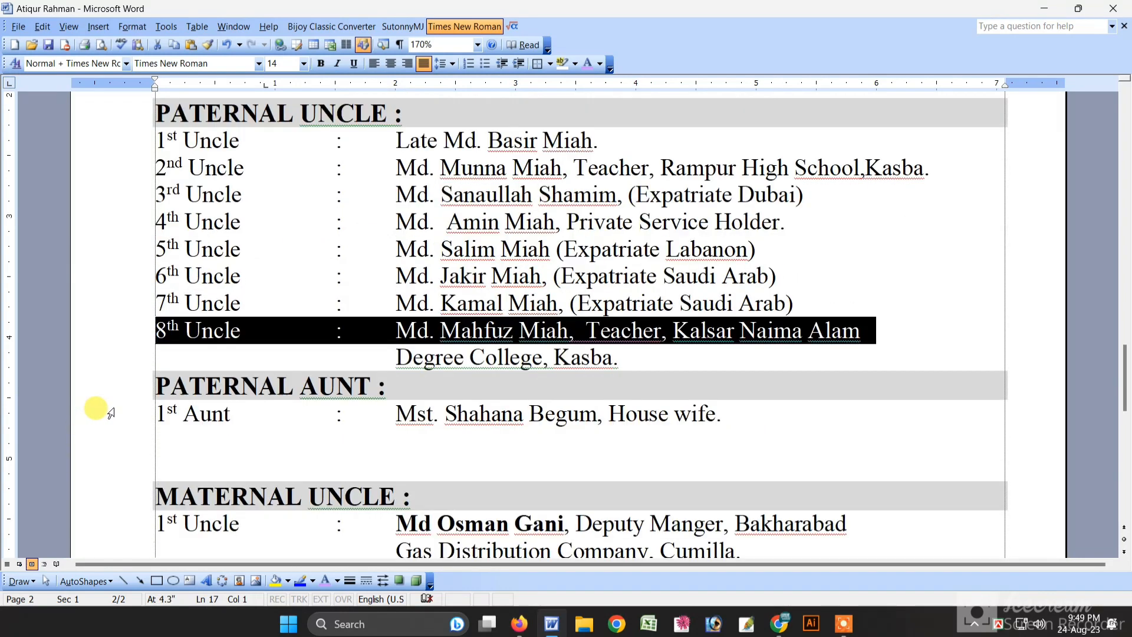
click(109, 330)
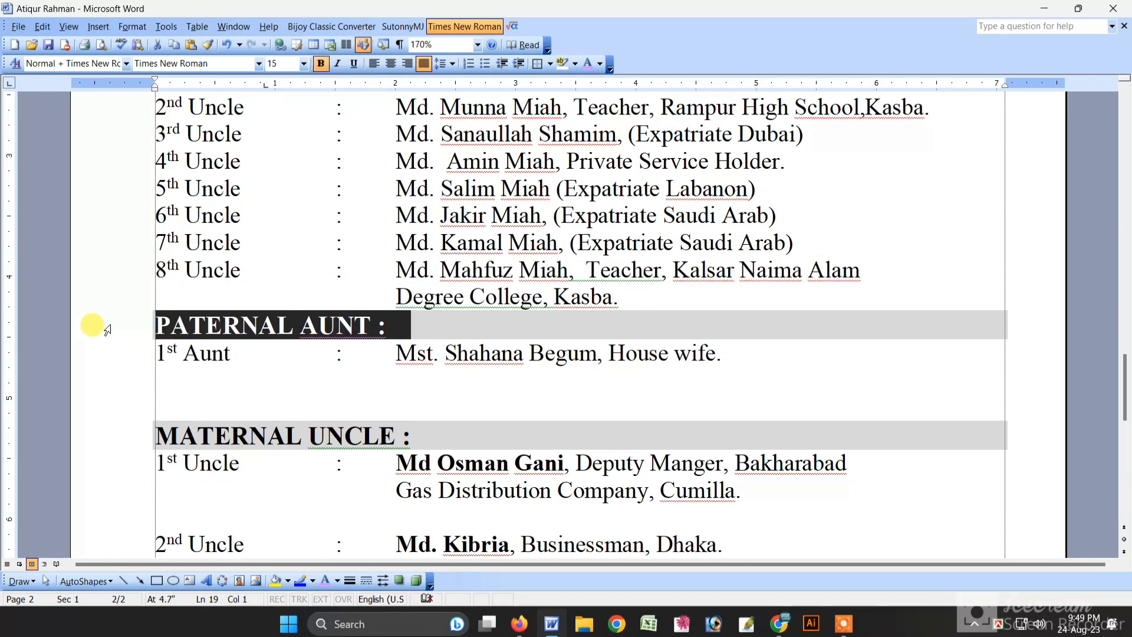
drag(183, 353, 237, 358)
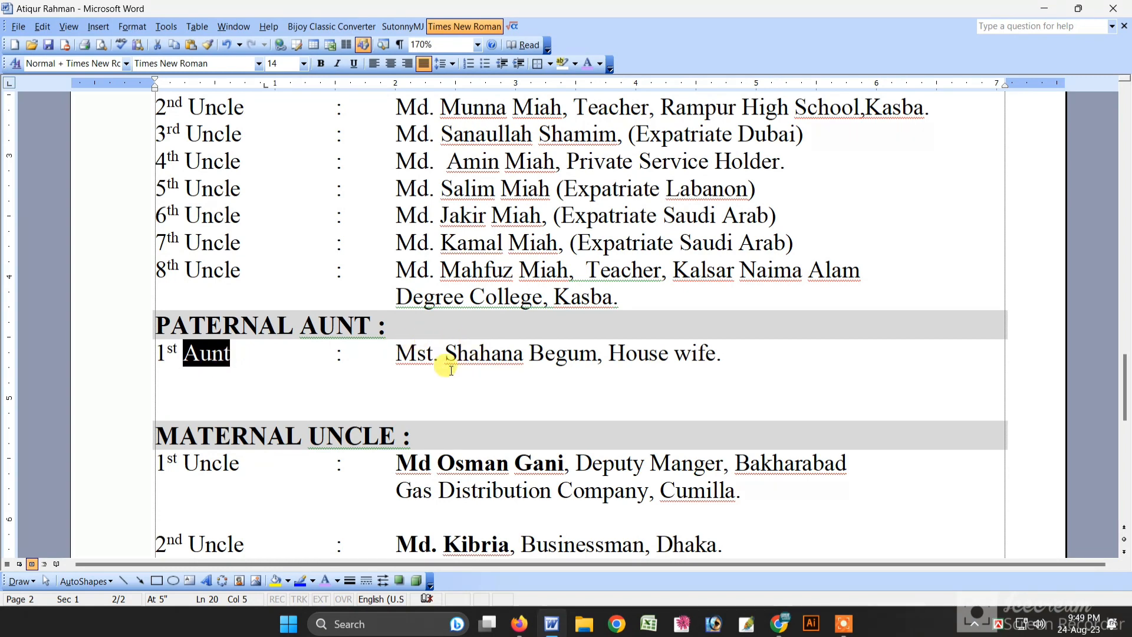
click(457, 354)
scroll(112, 366, down, 2)
click(119, 325)
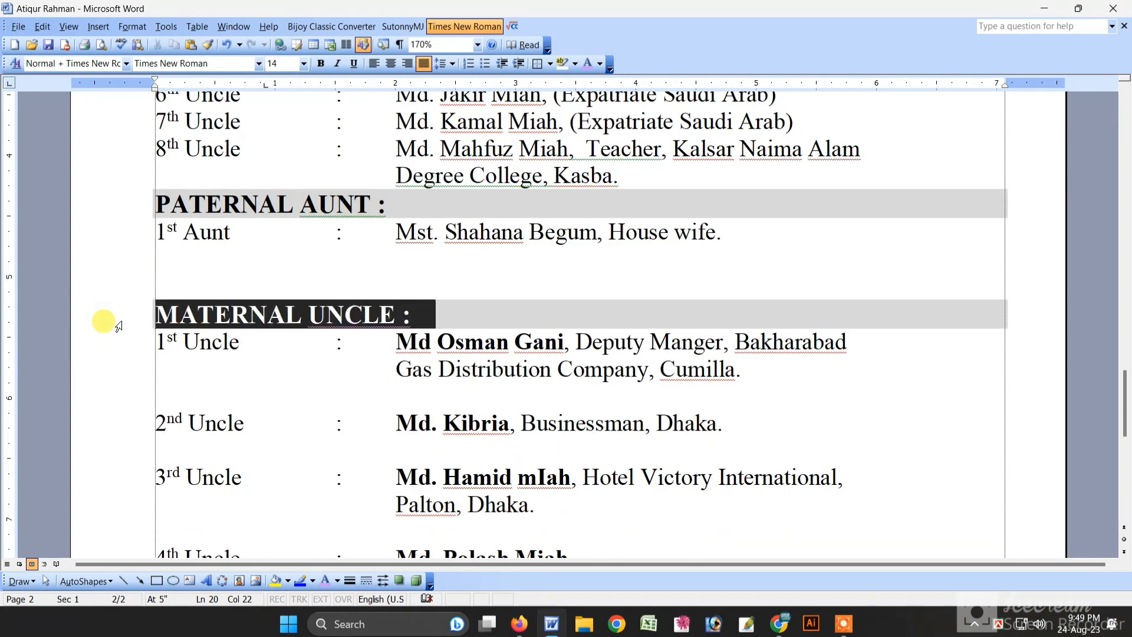
click(122, 336)
click(121, 322)
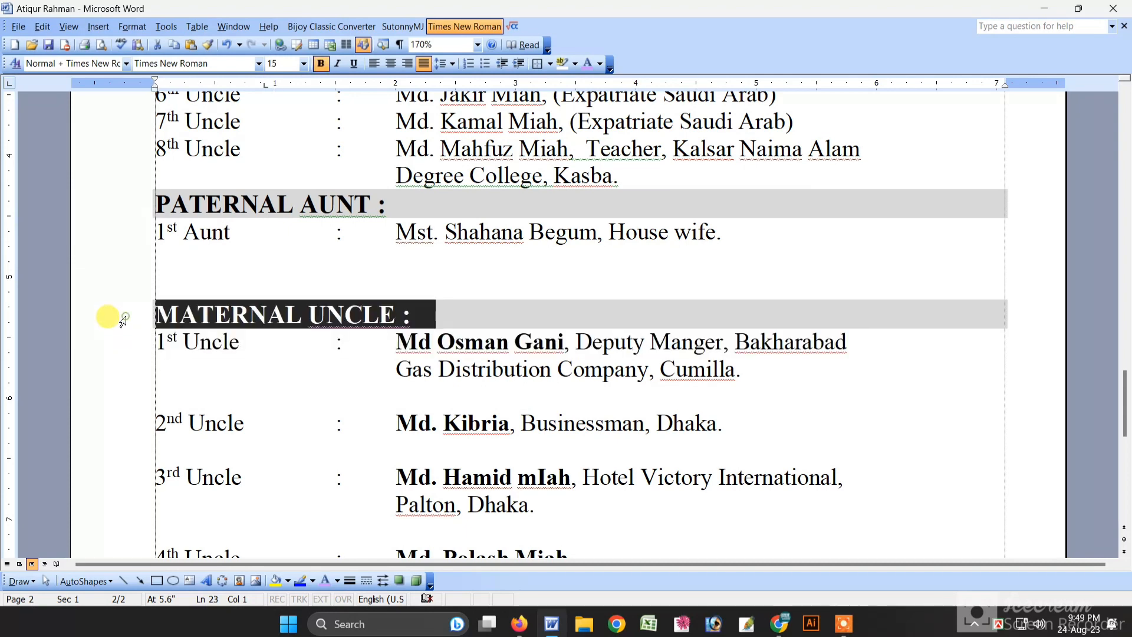
click(119, 349)
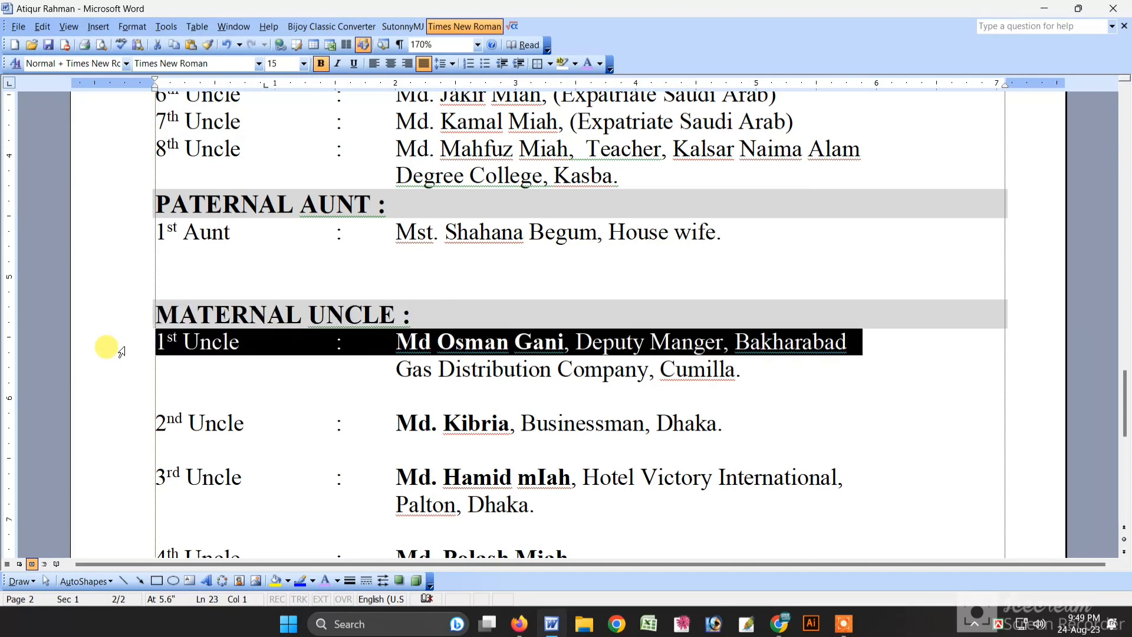
click(97, 373)
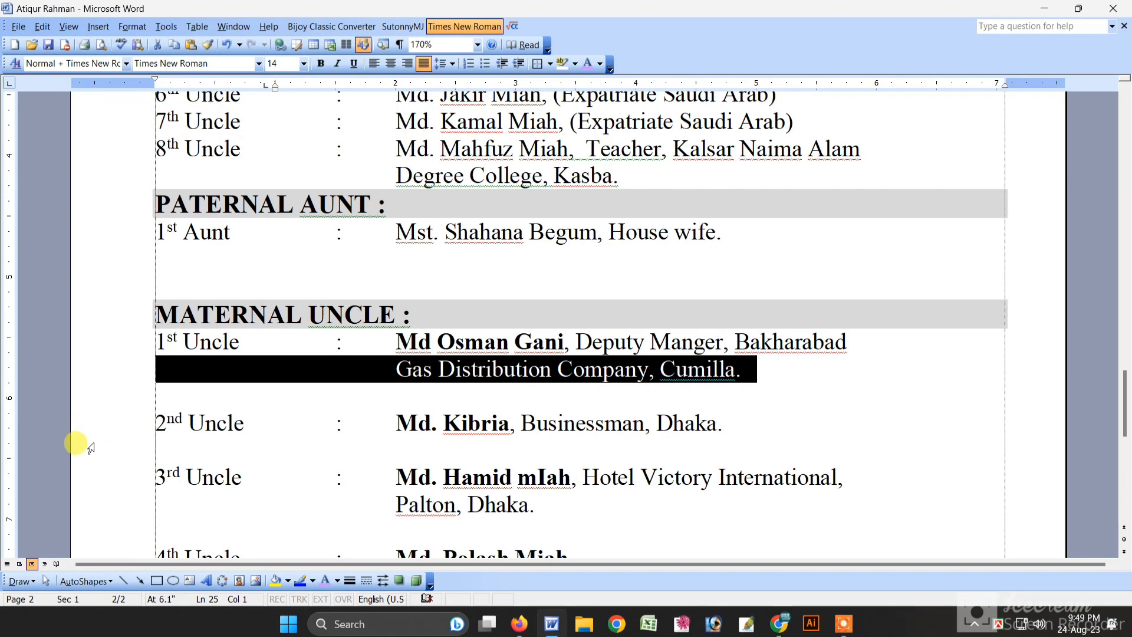
click(91, 425)
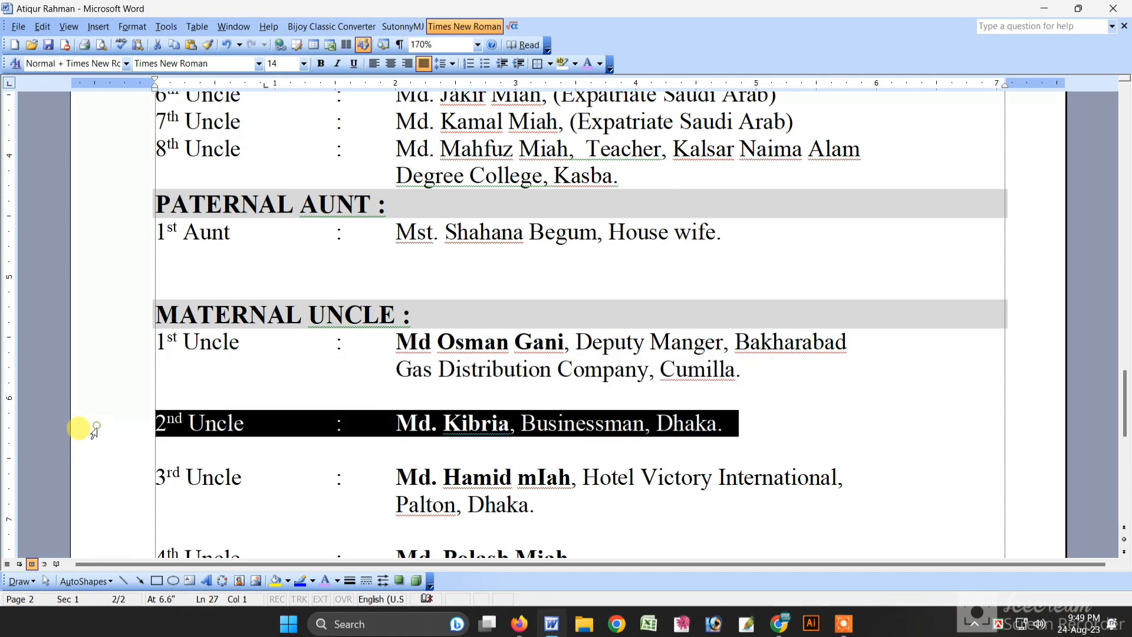
click(89, 482)
scroll(83, 481, down, 2)
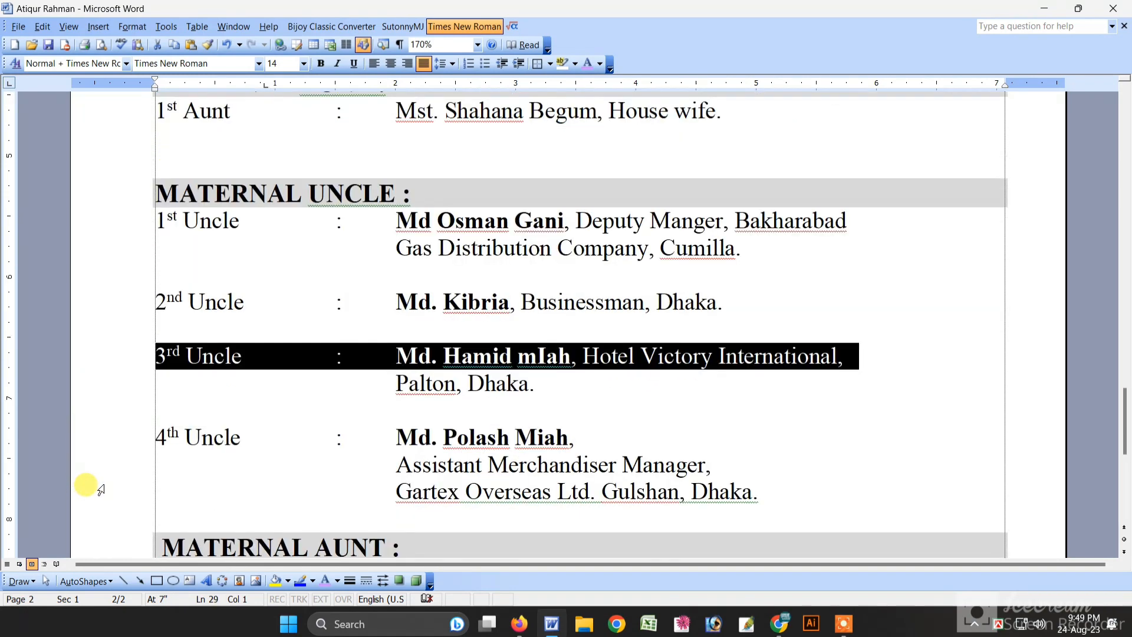
click(103, 437)
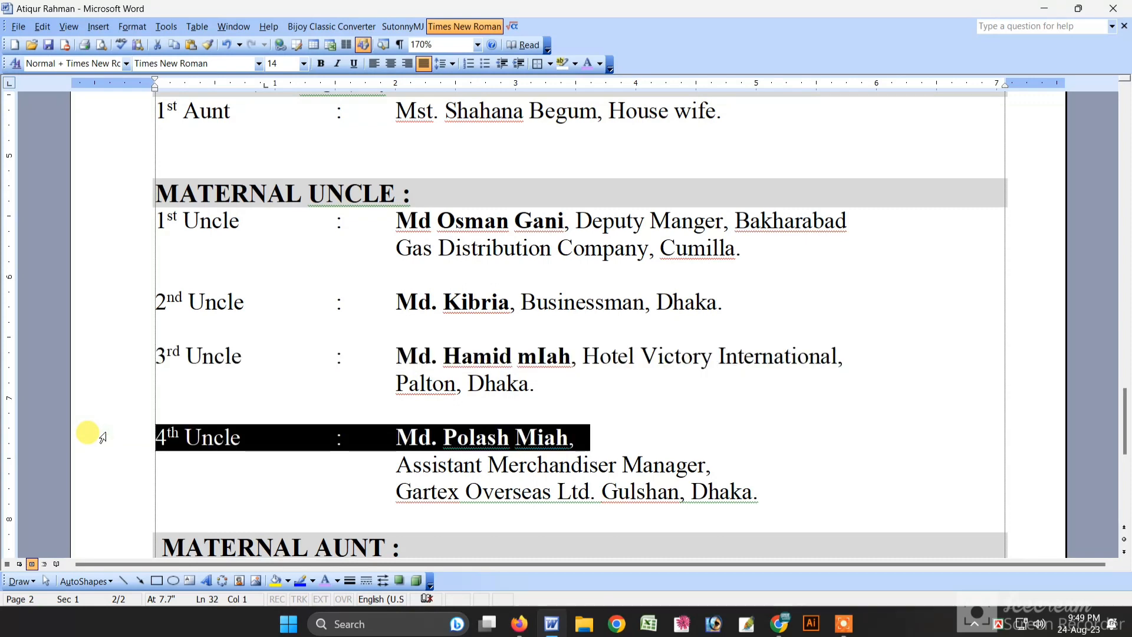
scroll(103, 437, down, 2)
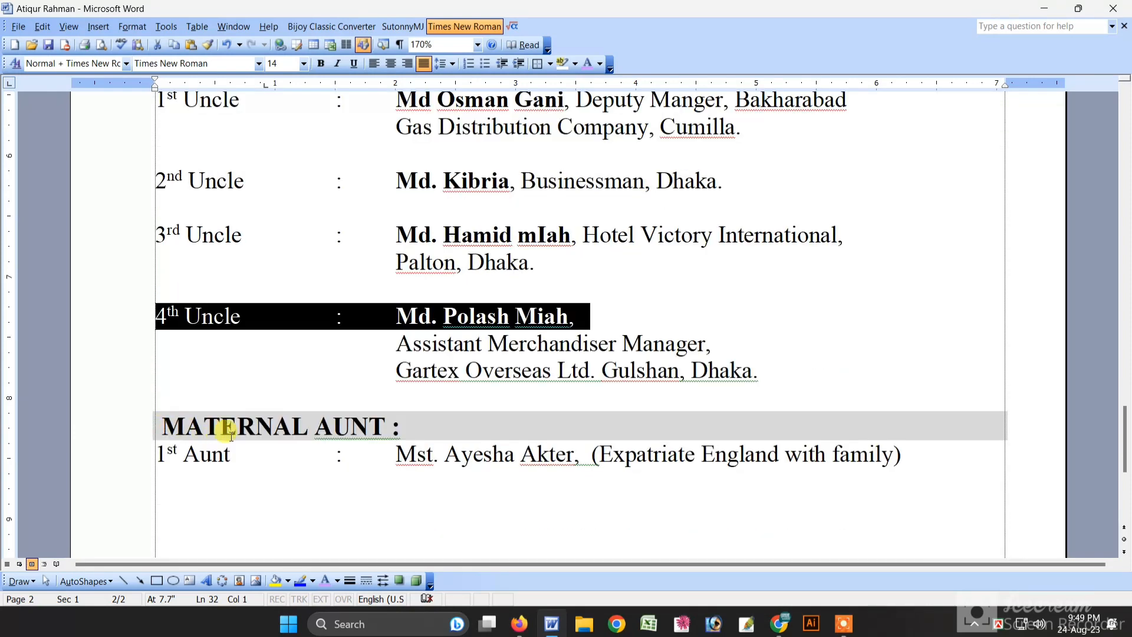
click(111, 463)
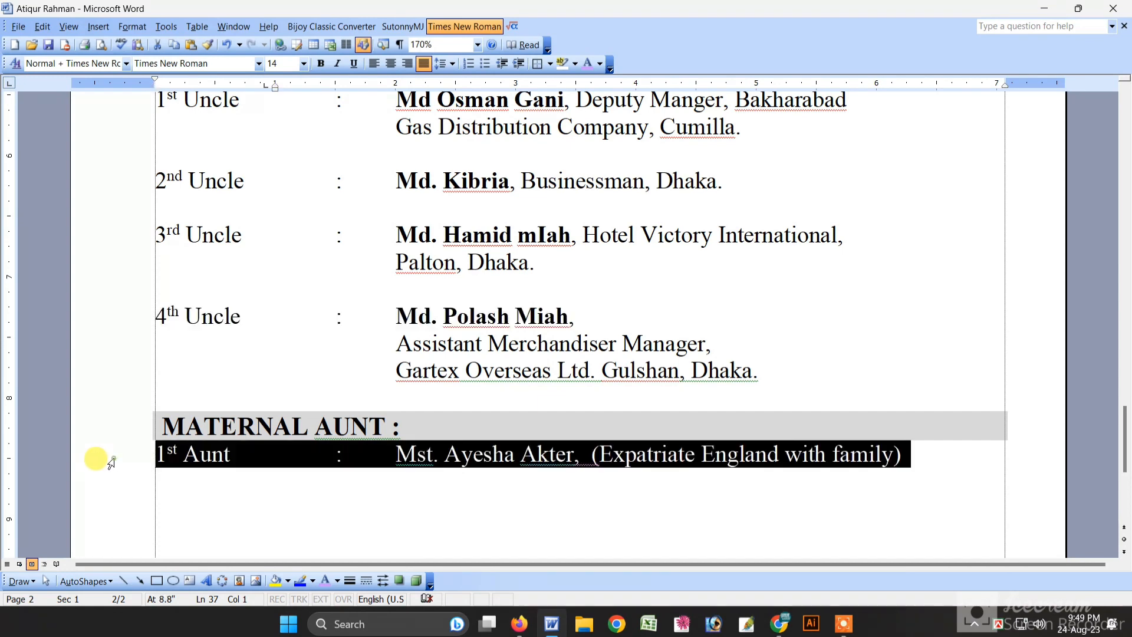
click(106, 437)
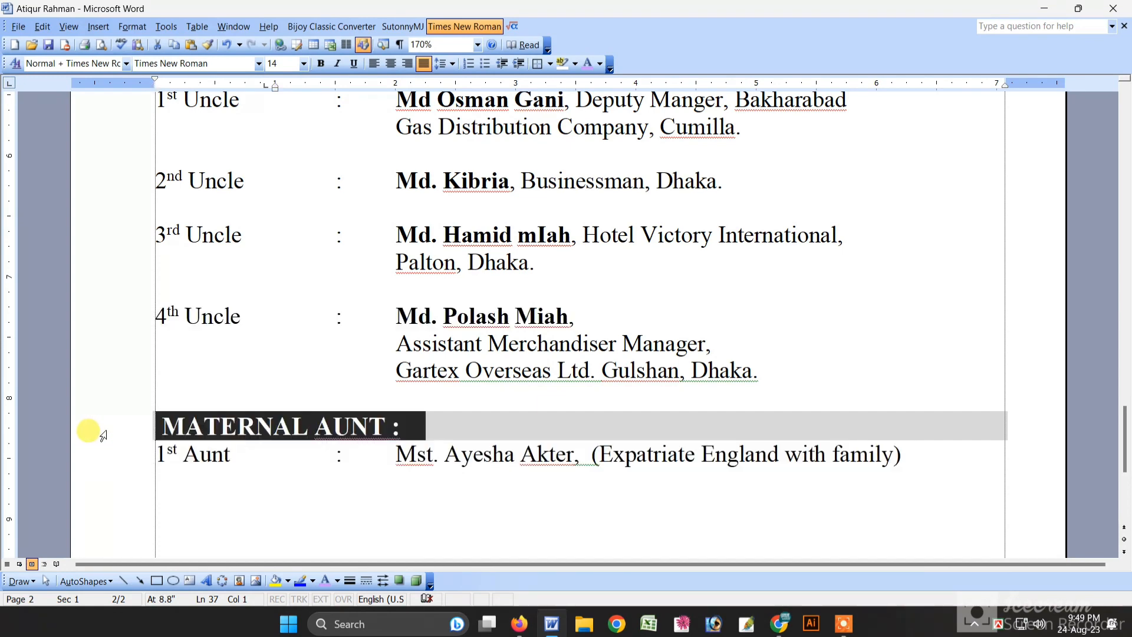
click(112, 463)
click(117, 434)
click(117, 460)
scroll(121, 459, down, 4)
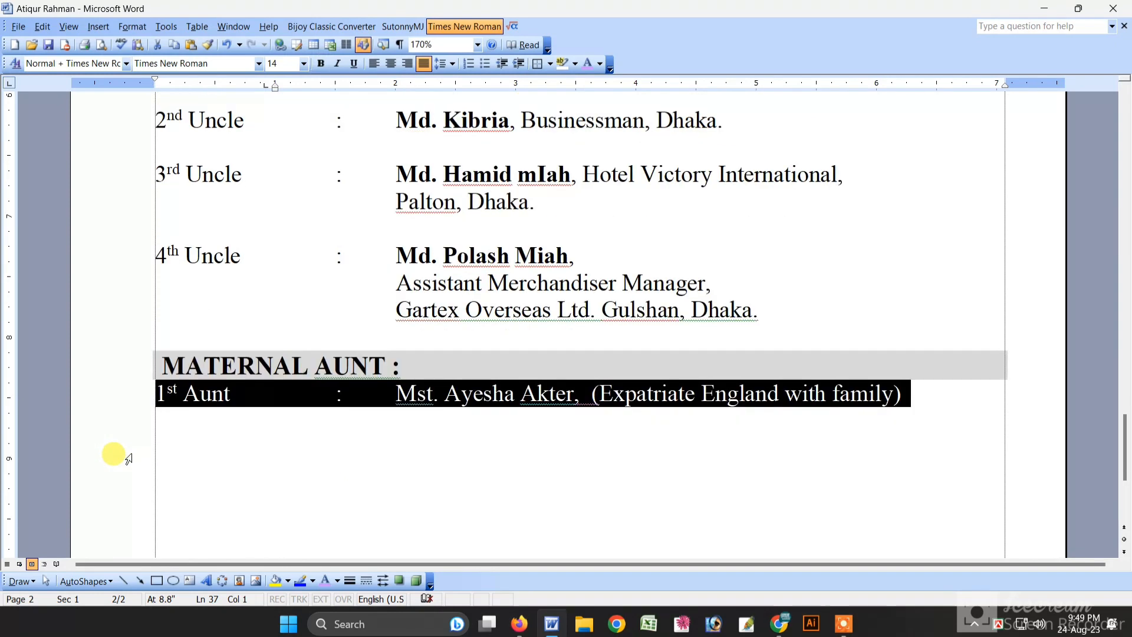
click(385, 427)
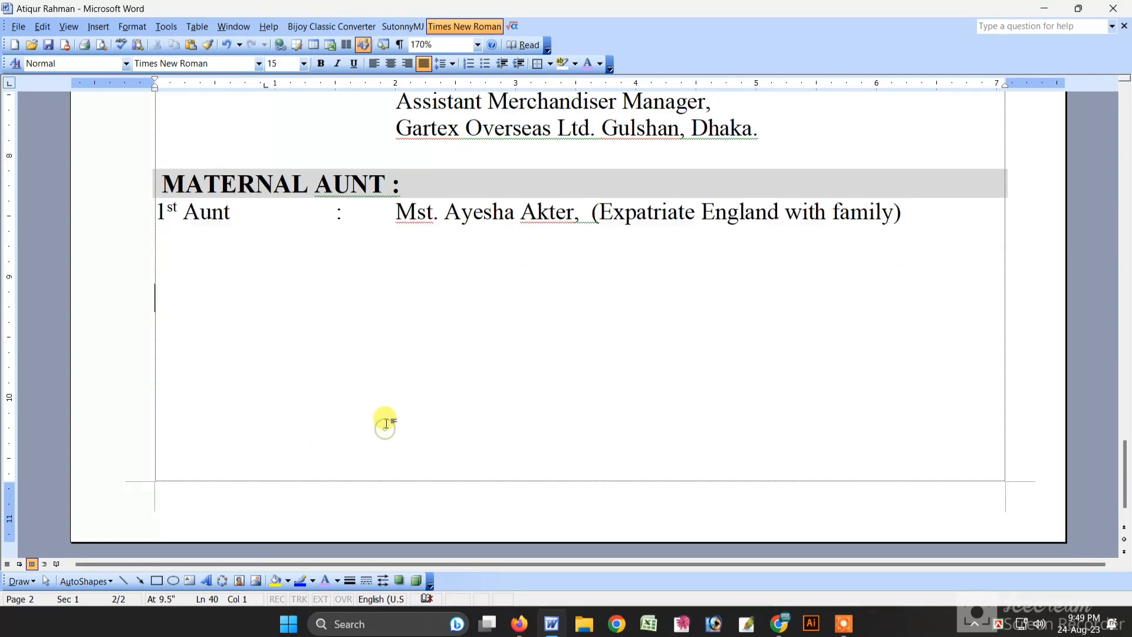
Step: Start a new line below the Maternal Aunt entry and switch input to the Bijoy Bengali layout
key(Return)
key(ctrl+alt+v)
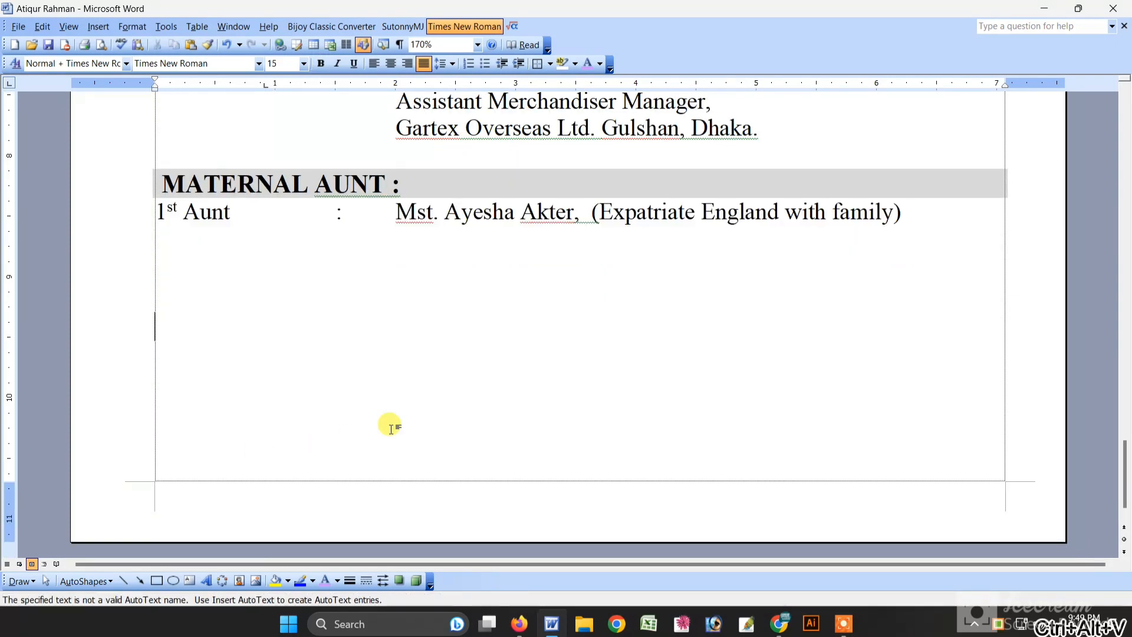
text(আ)
key(BackSpace)
key(ctrl+alt+b)
Step: Type the Bengali lines 'আল্লাহ হাফেজ' and 'সবাইকে পুরো ভিডিওটি দেখার অনুরোধ রইল!'
text(Av)
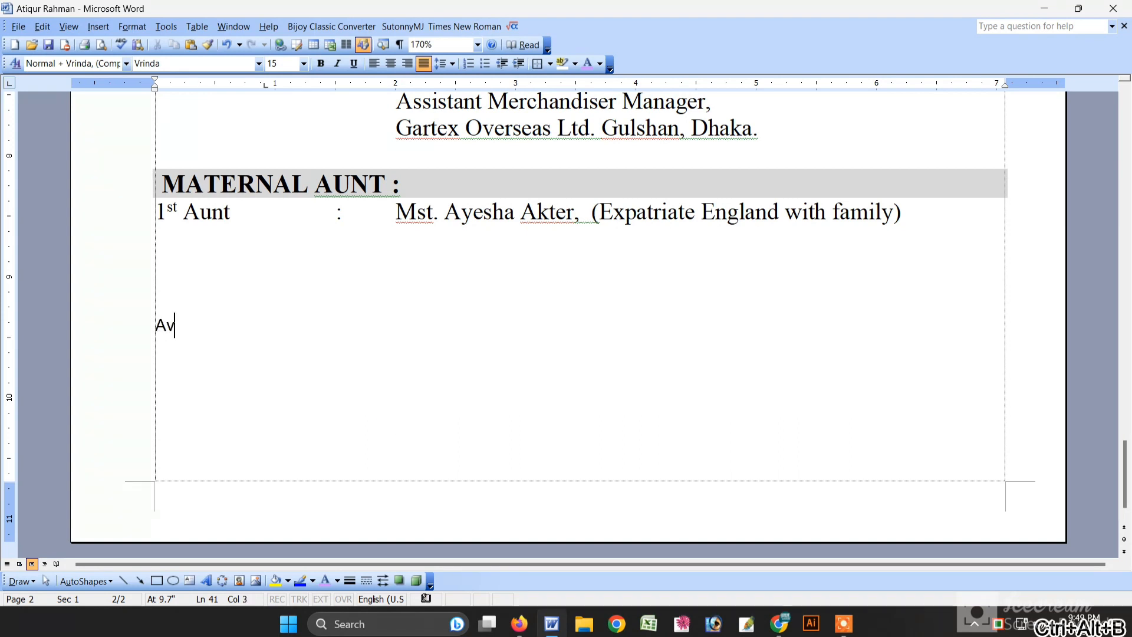
text(j&)
key(BackSpace)
key(BackSpace)
key(BackSpace)
key(BackSpace)
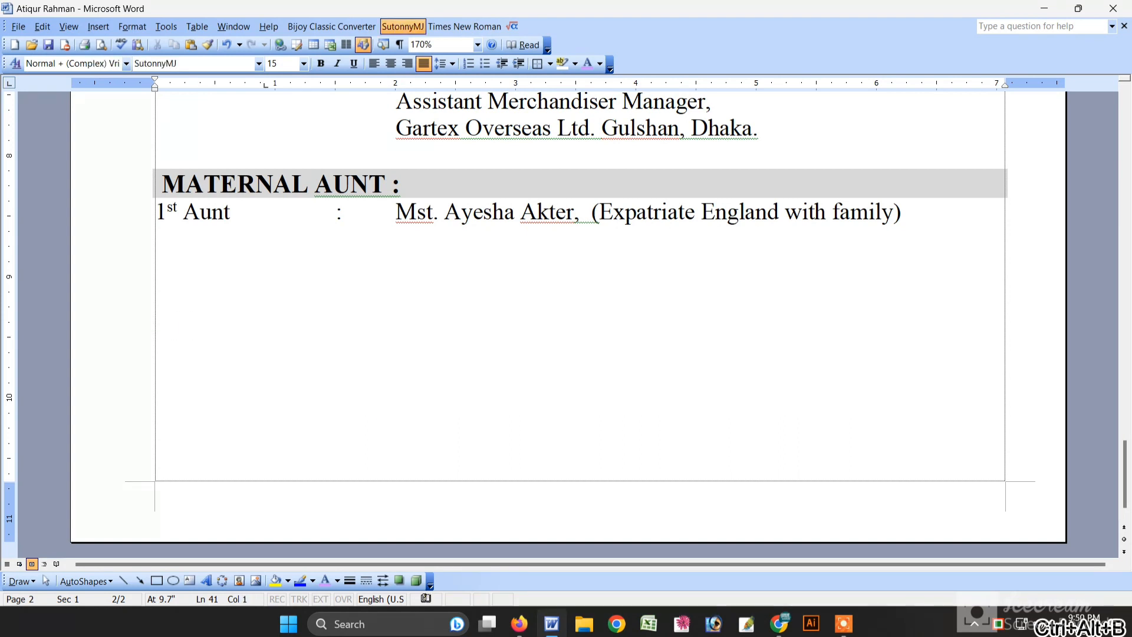
text(Avjøvn nv‡dR  m)
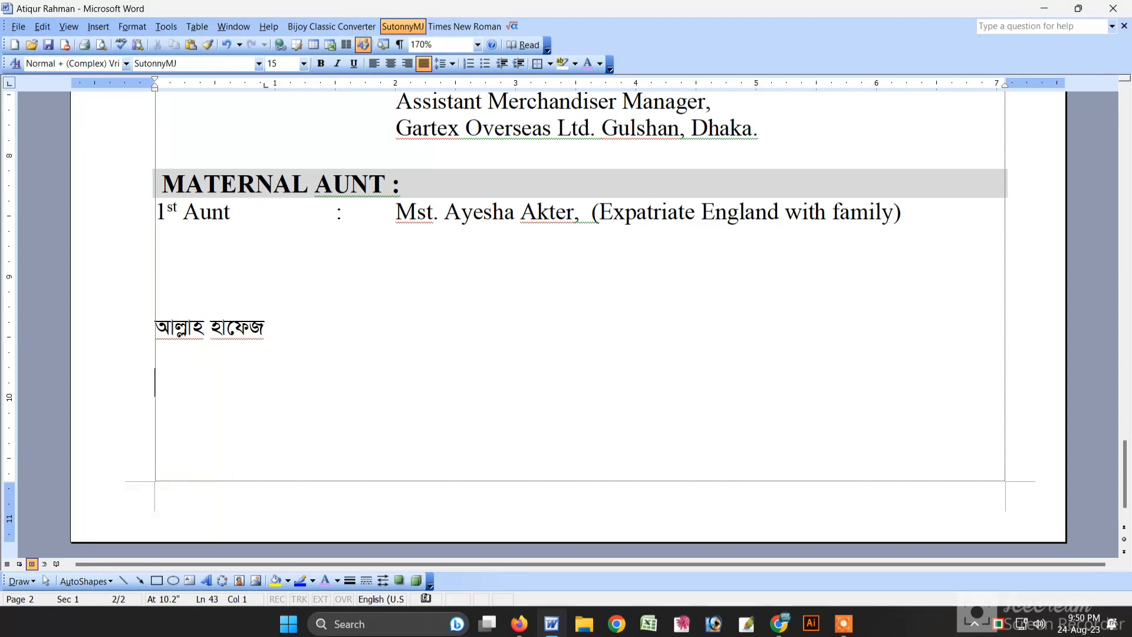
text(evB‡K cy‡iv wfwW)
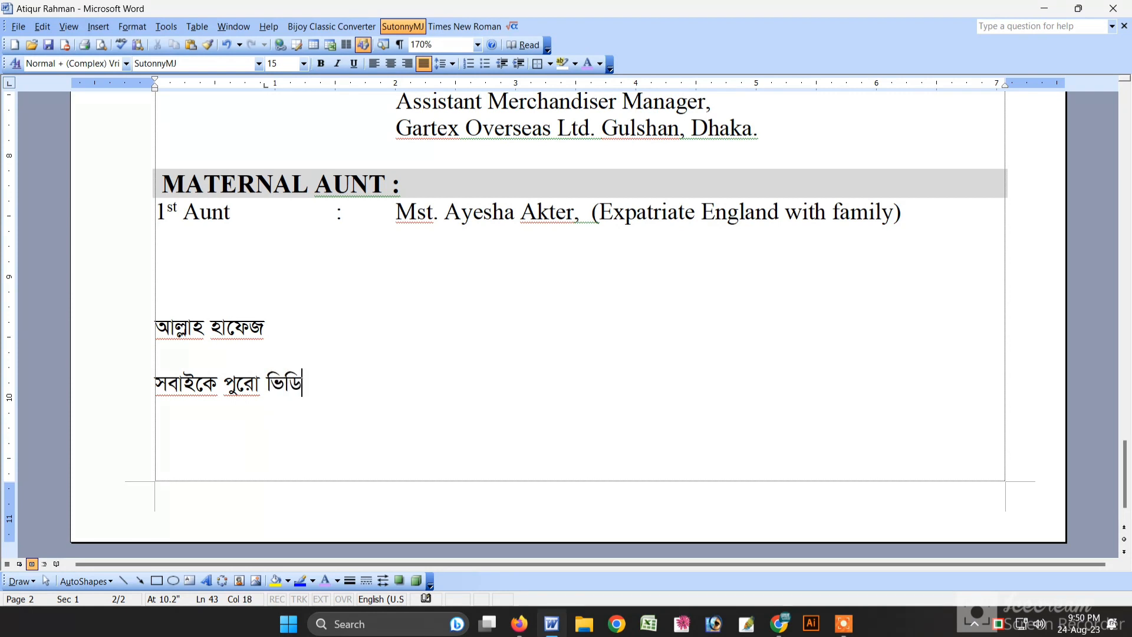
text(IwU ‡`‡)
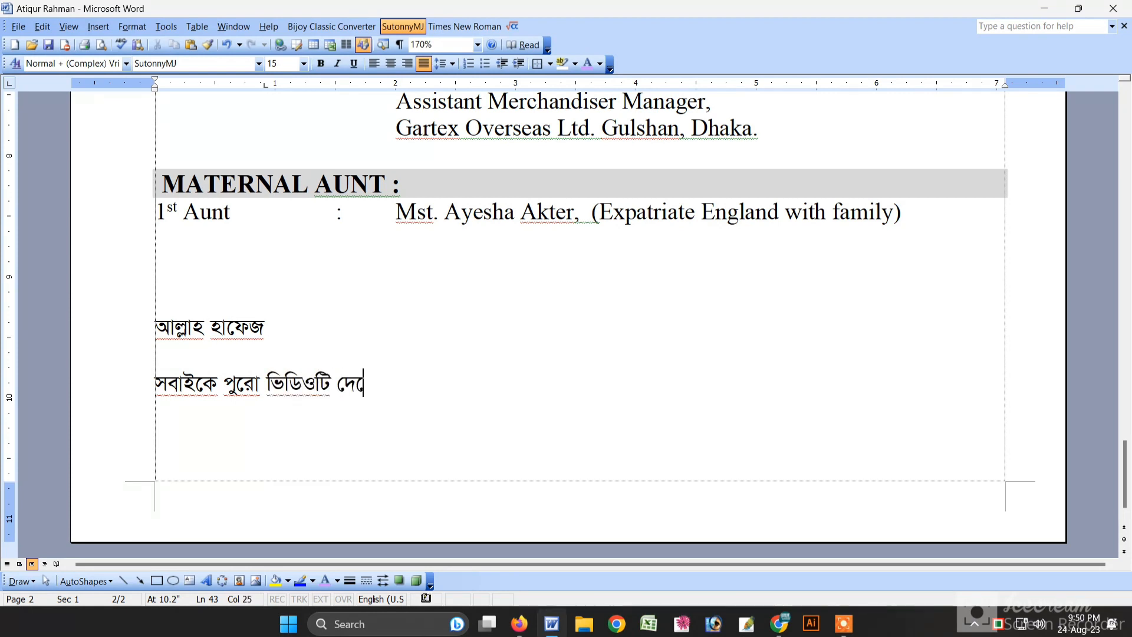
text(Lvi Aby‡iva i)
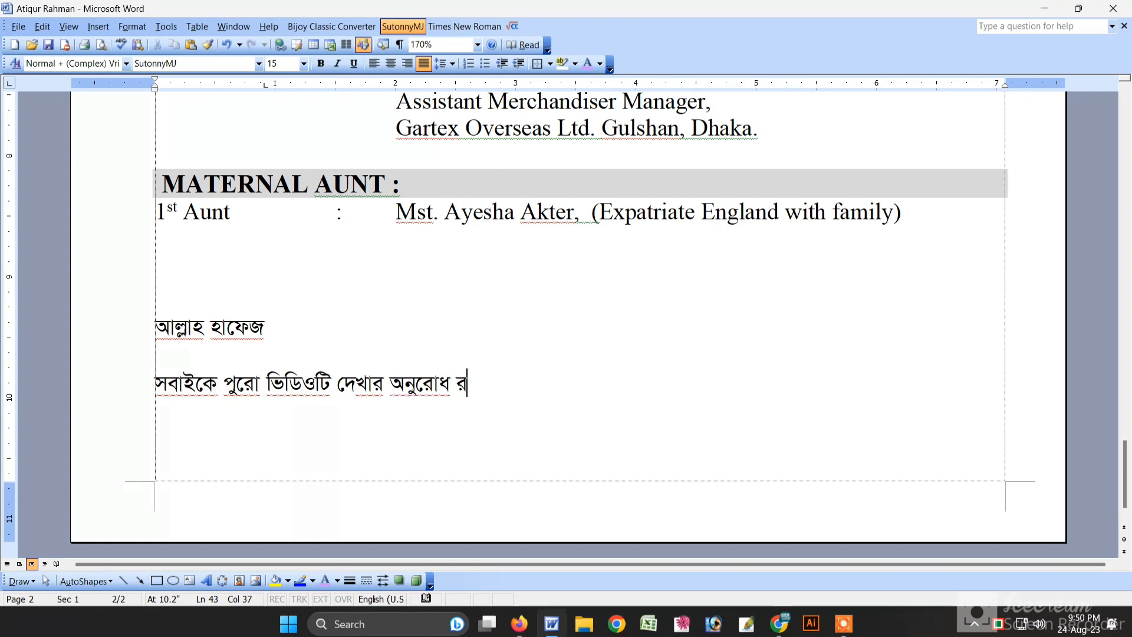
key(BackSpace)
key(BackSpace)
text(B)
text( !)
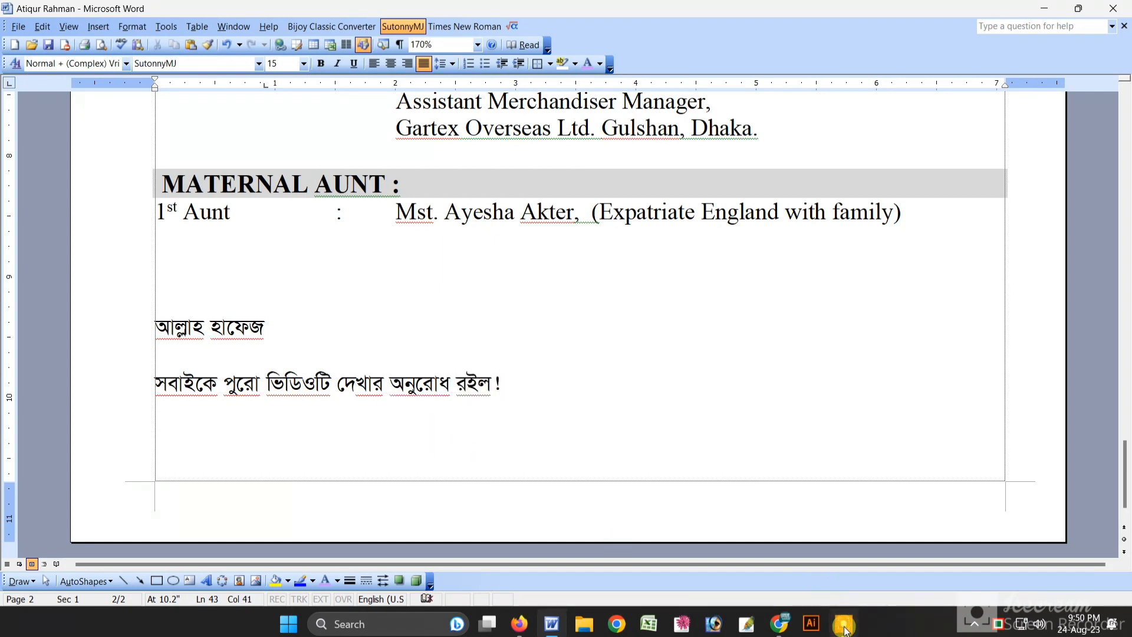
click(845, 628)
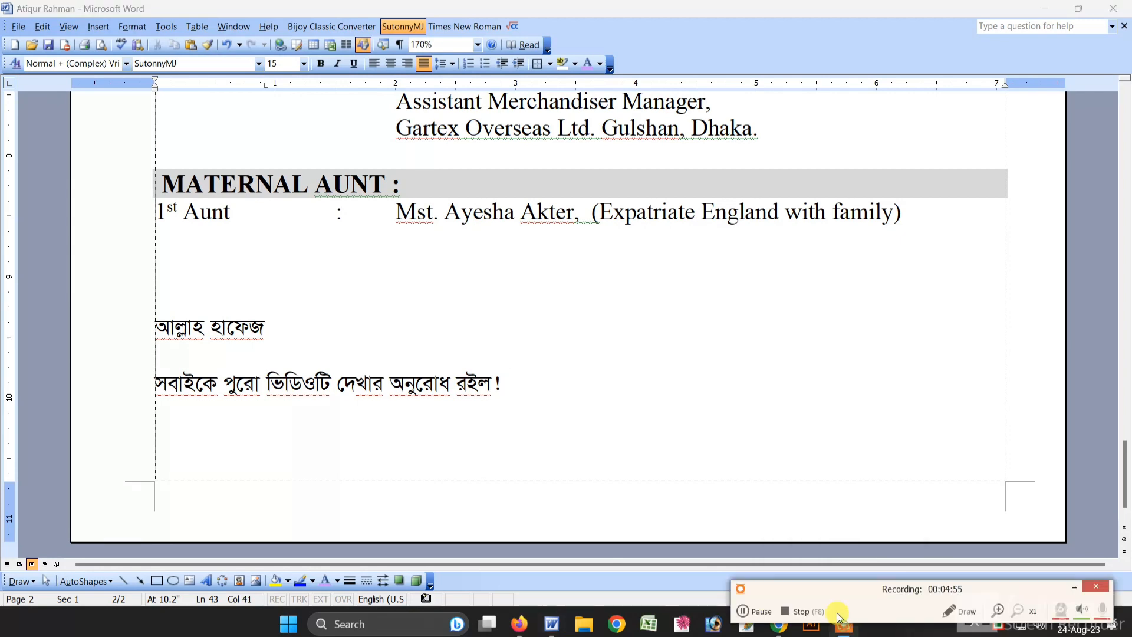